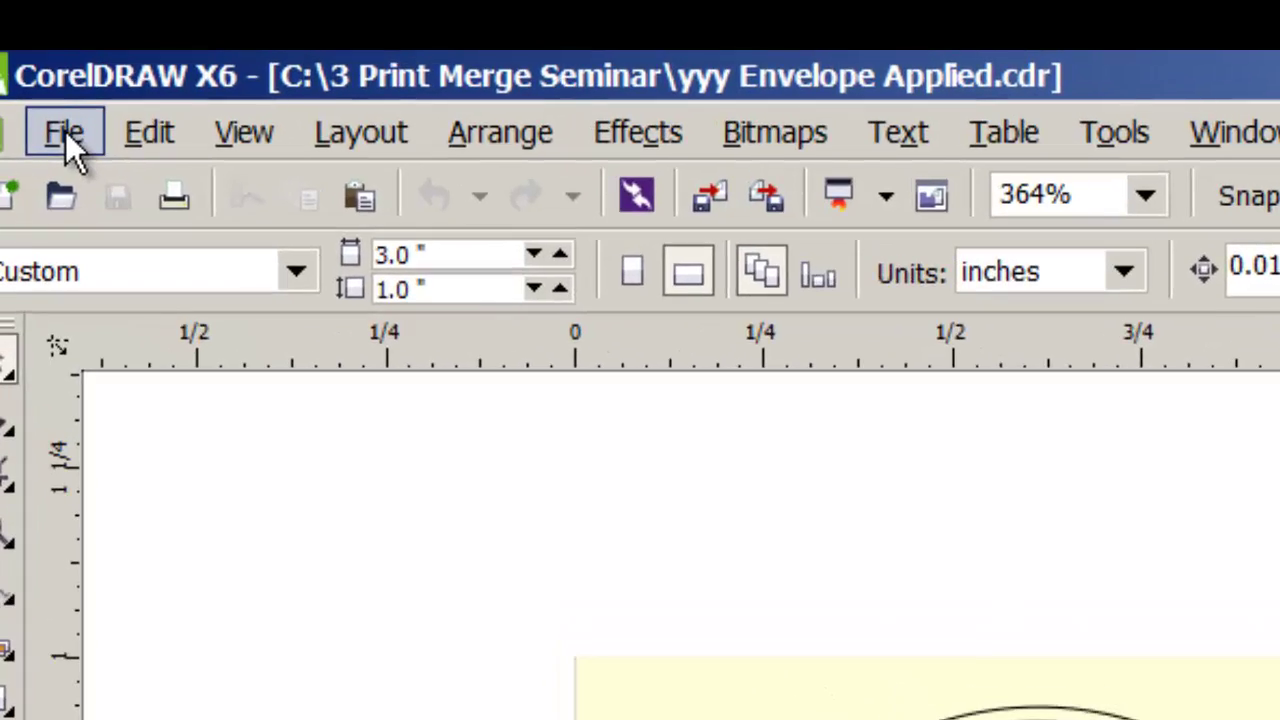
Start creating print merge fields by importing text from a file or an ODBC data source
{"action": "left_click", "coordinate": [65, 131]}
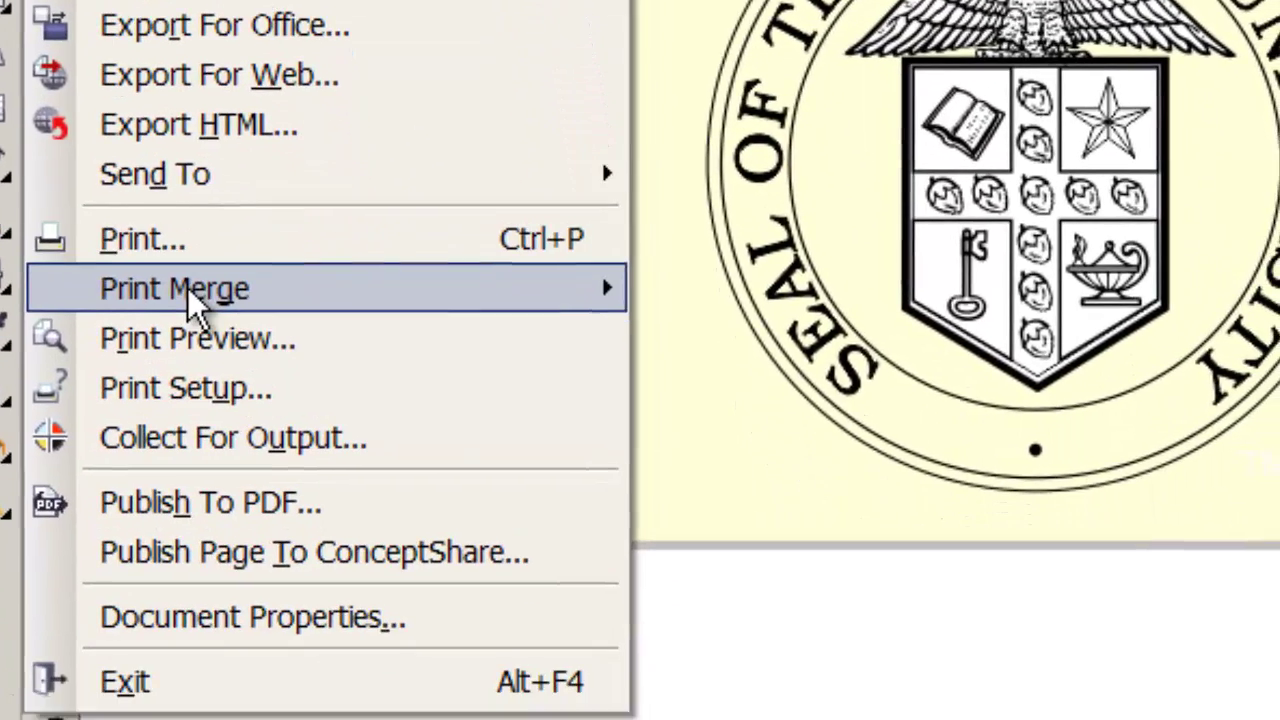
{"action": "mouse_move", "coordinate": [230, 580]}
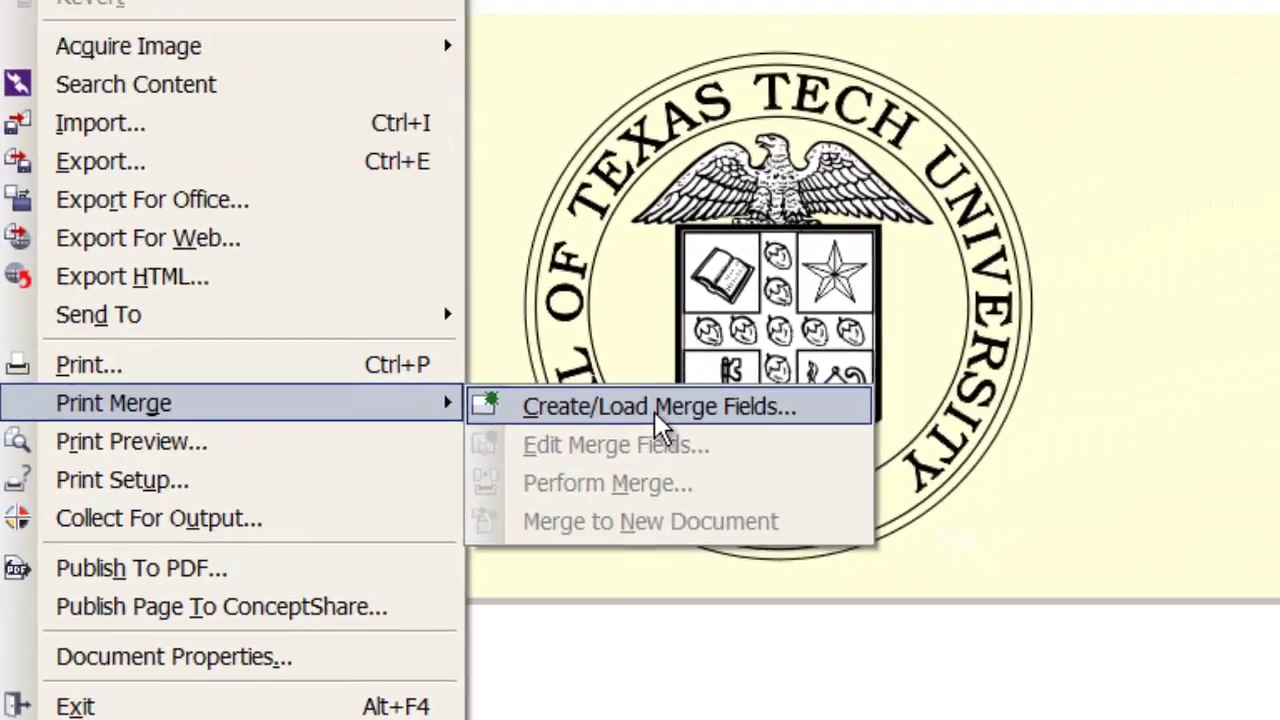
{"action": "left_click", "coordinate": [875, 285]}
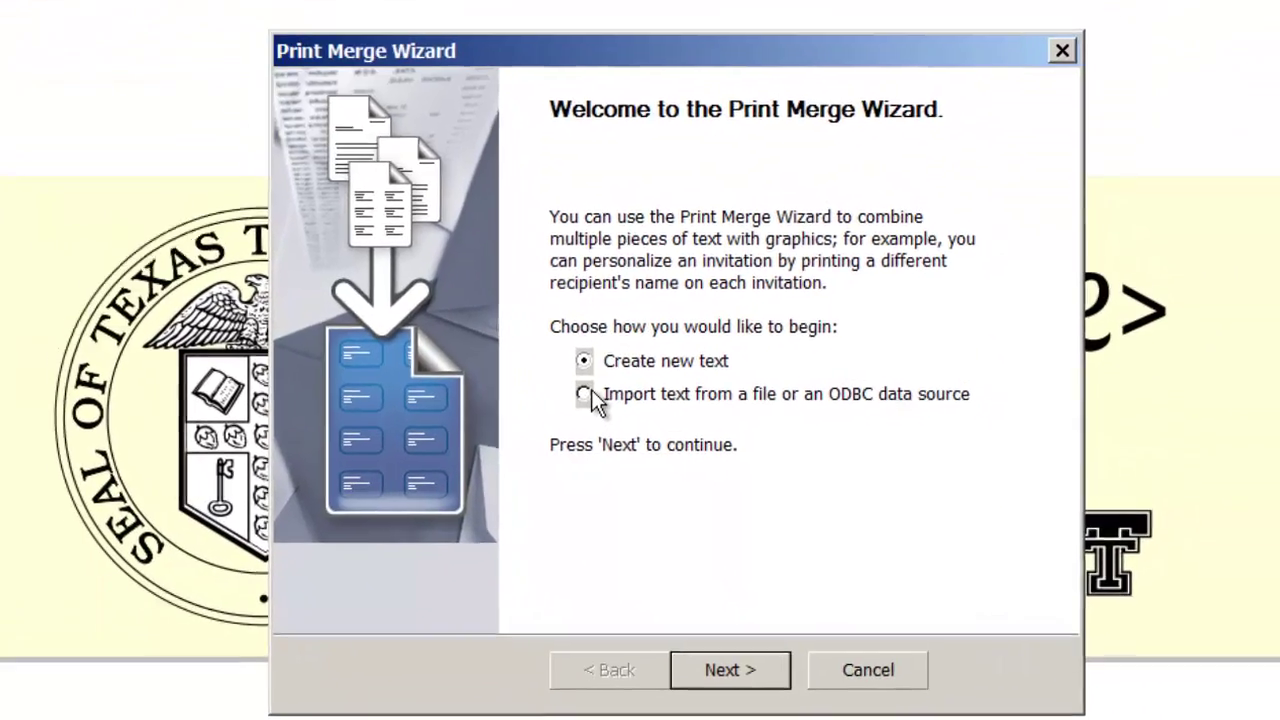
{"action": "left_click", "coordinate": [568, 370]}
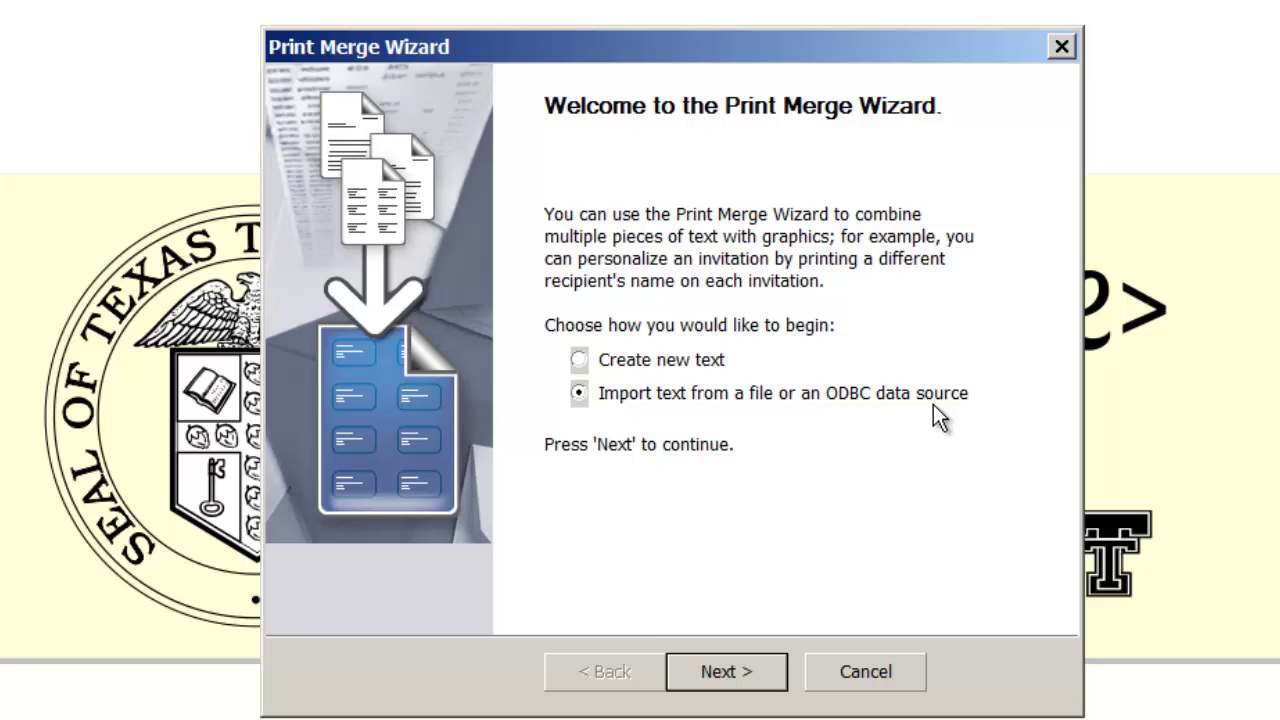
{"action": "left_click", "coordinate": [748, 677]}
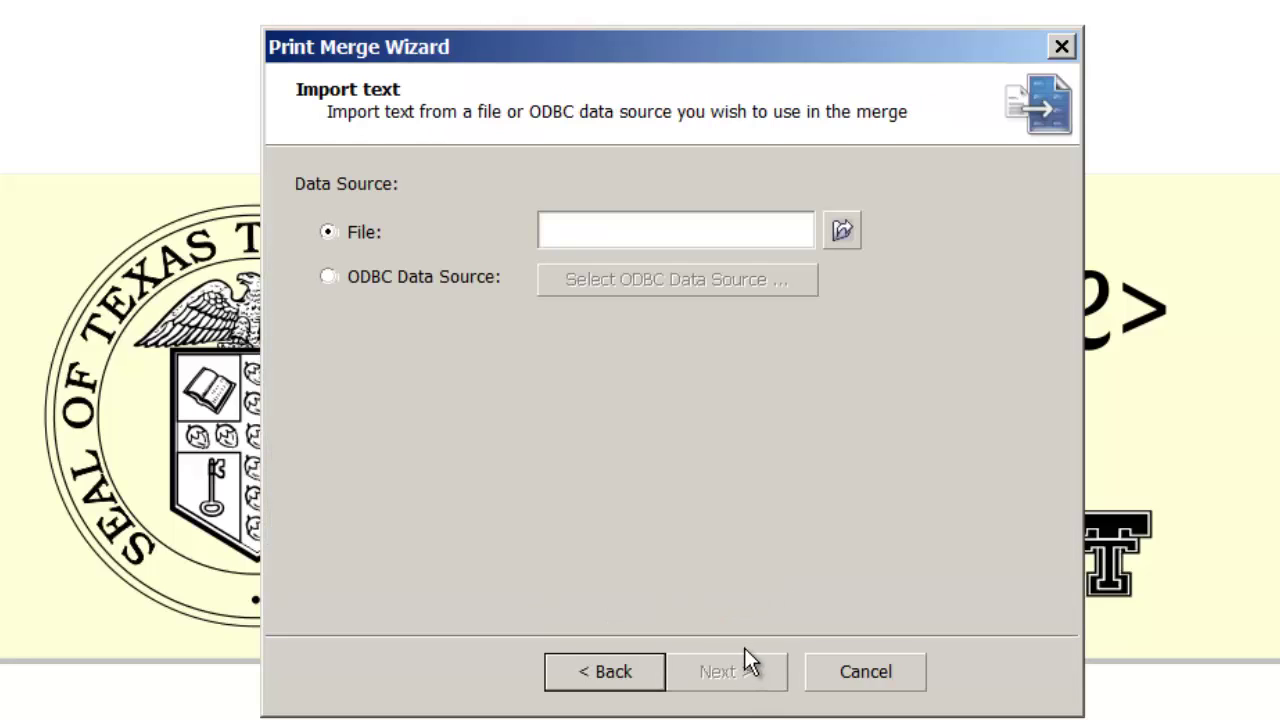
Set the merge source to an ODBC data source using the machine data source Excel Files
{"action": "left_click", "coordinate": [386, 270]}
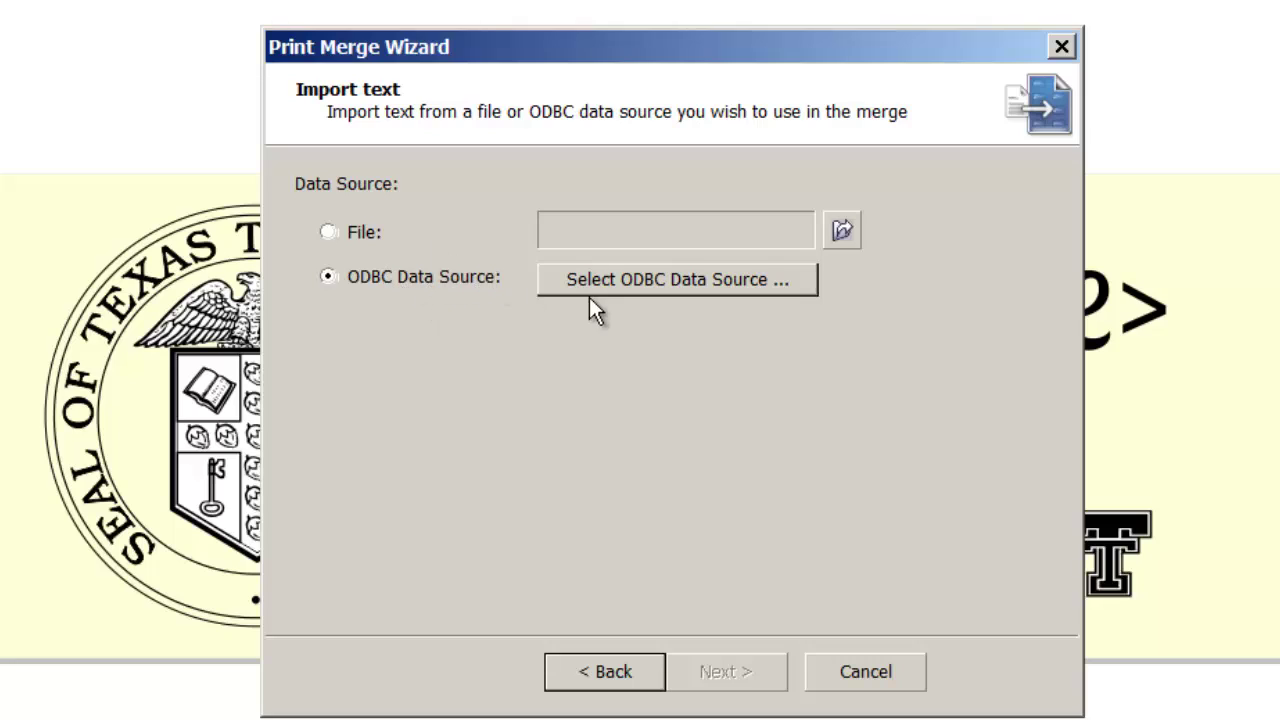
{"action": "left_click", "coordinate": [672, 278]}
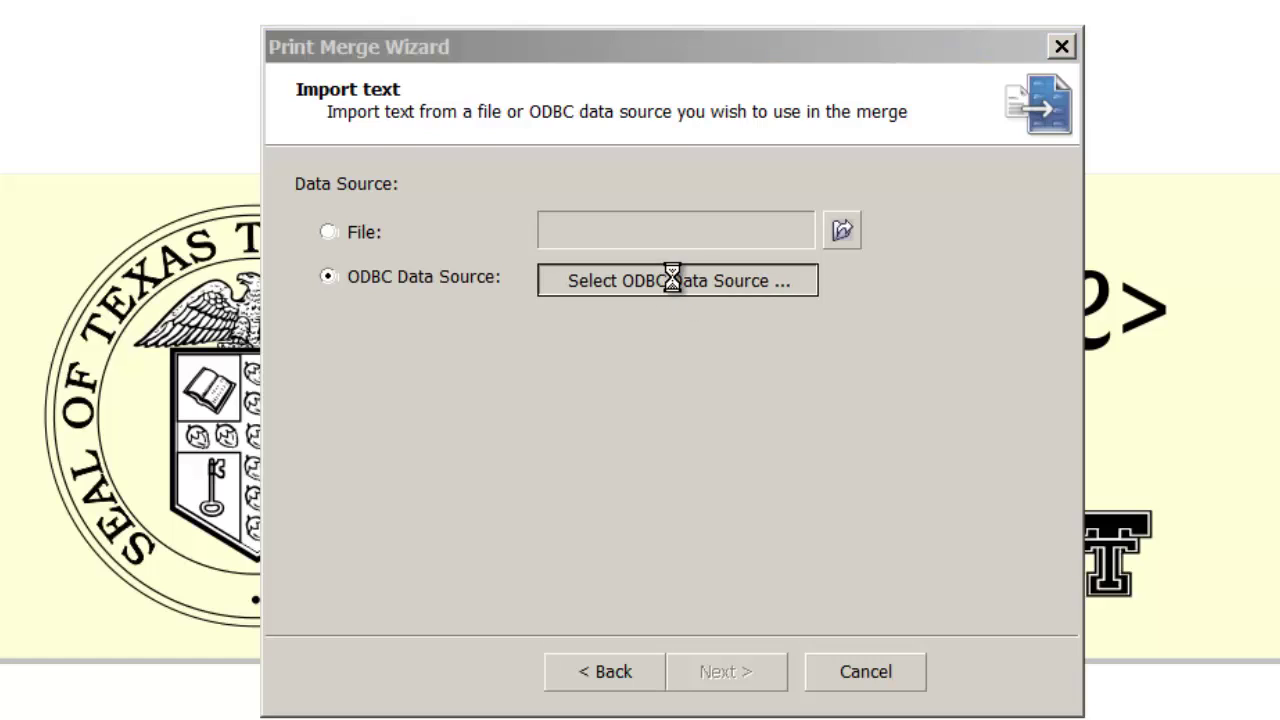
{"action": "left_click", "coordinate": [563, 116]}
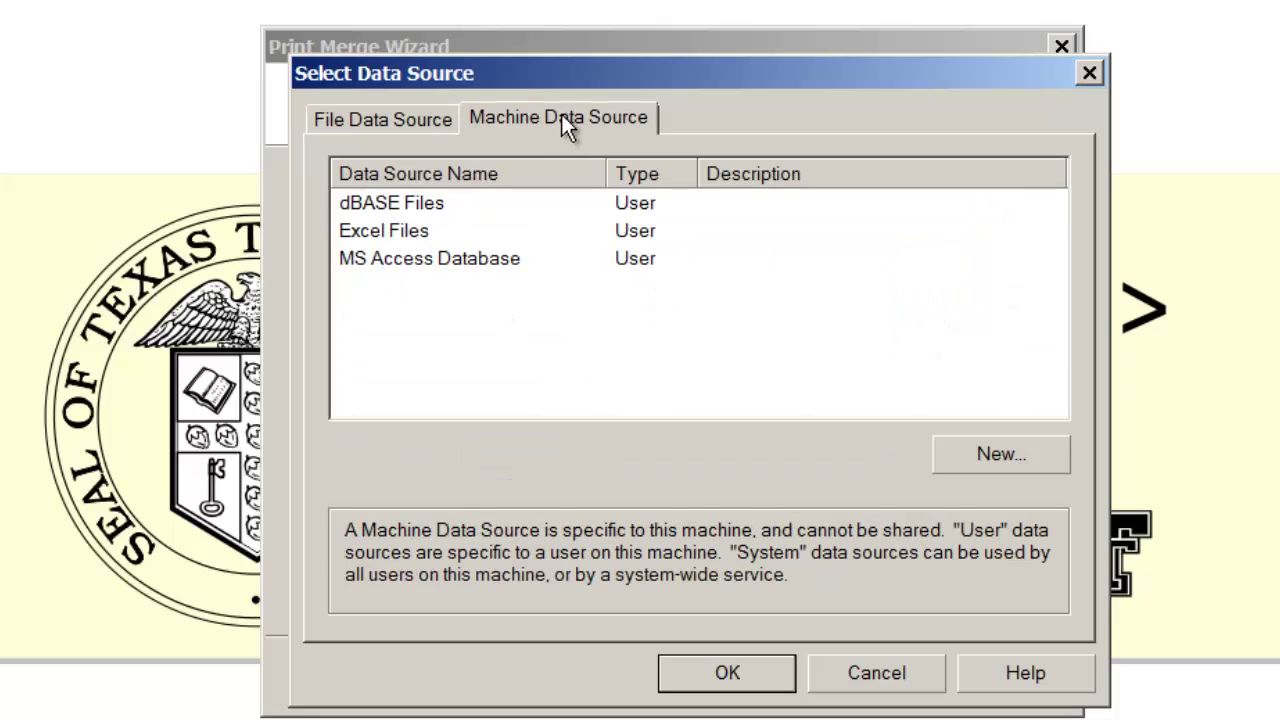
{"action": "left_click", "coordinate": [420, 235]}
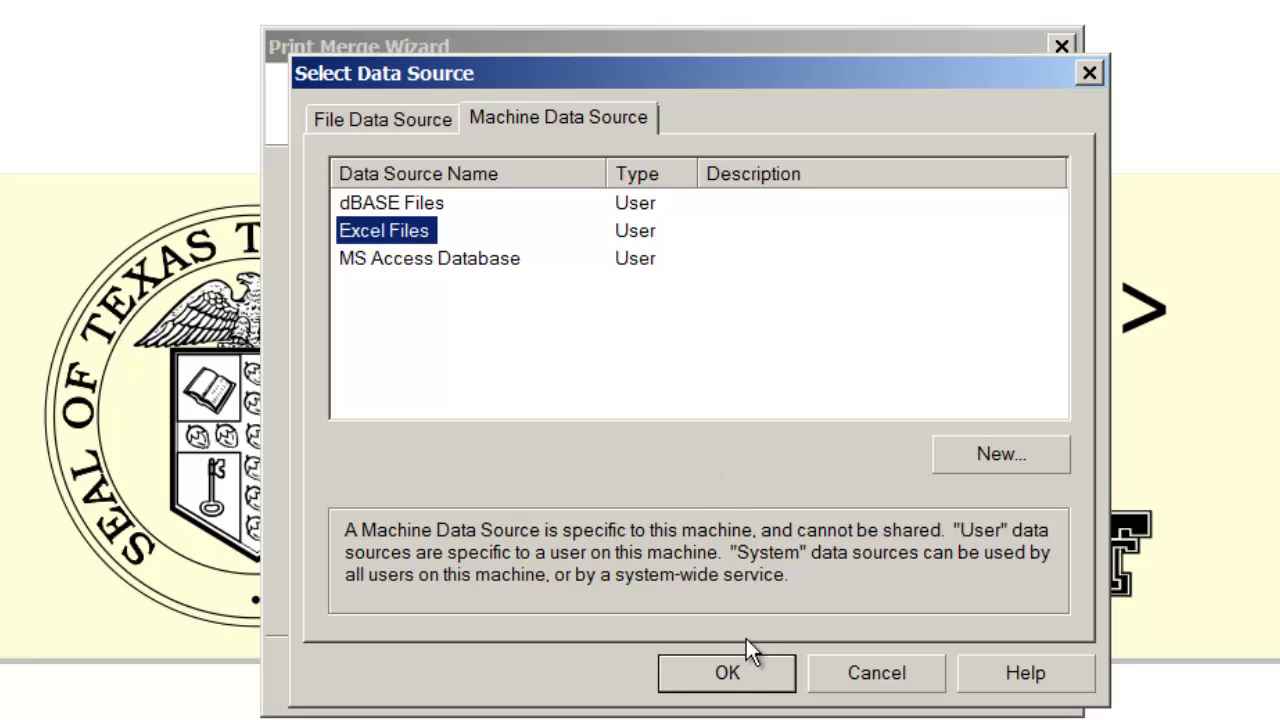
{"action": "left_click", "coordinate": [750, 680]}
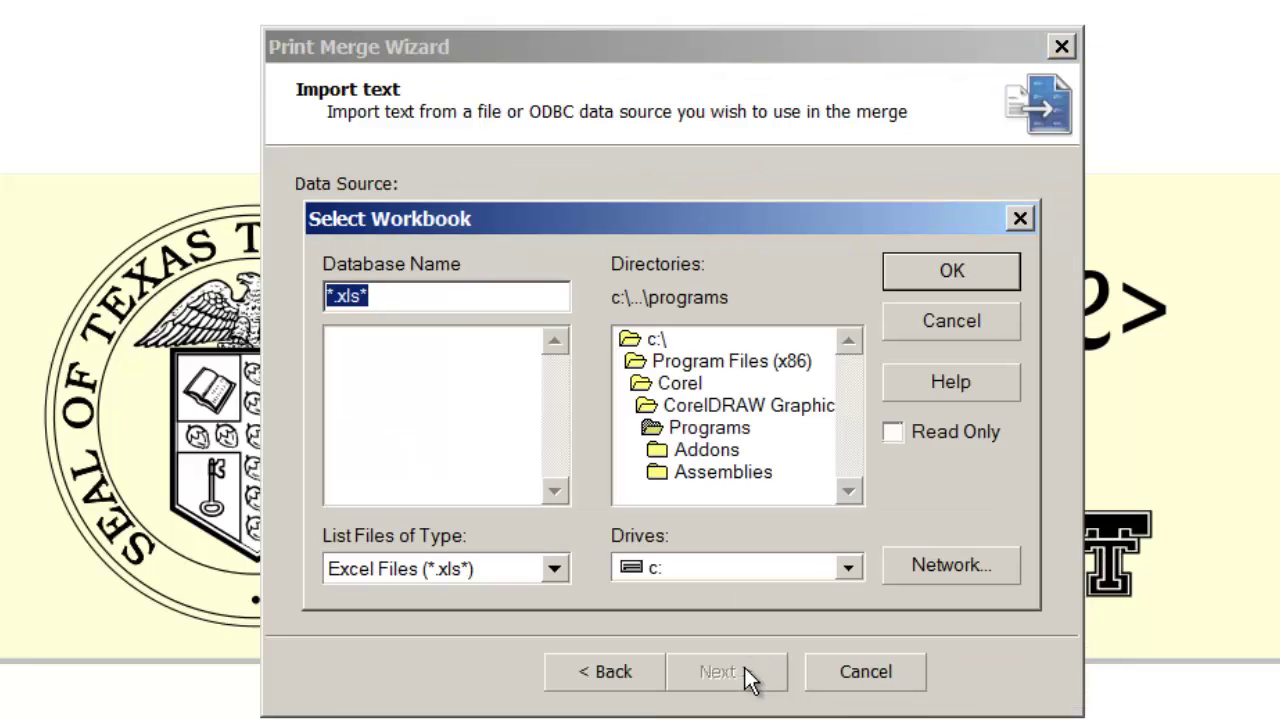
Select the workbook yyyEnvelope Data.xls from the 3 Print Merge Seminar folder on drive c: as the merge database
{"action": "double_click", "coordinate": [652, 345]}
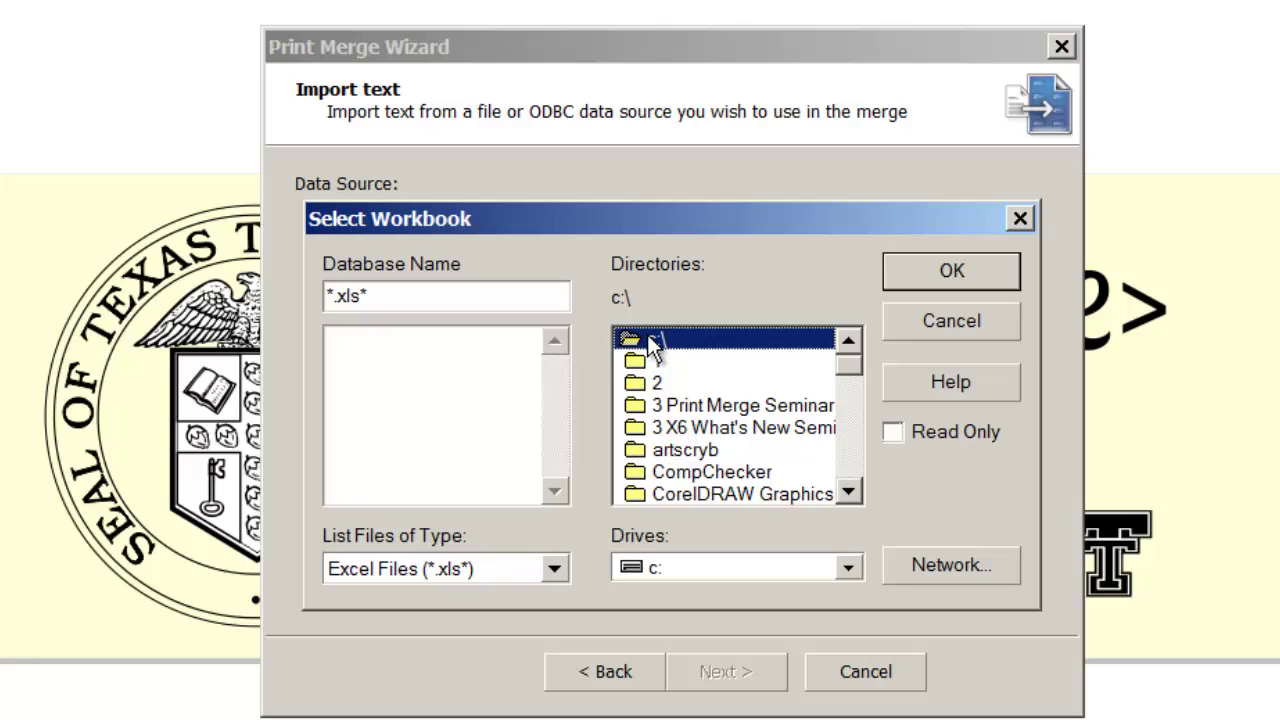
{"action": "double_click", "coordinate": [652, 406]}
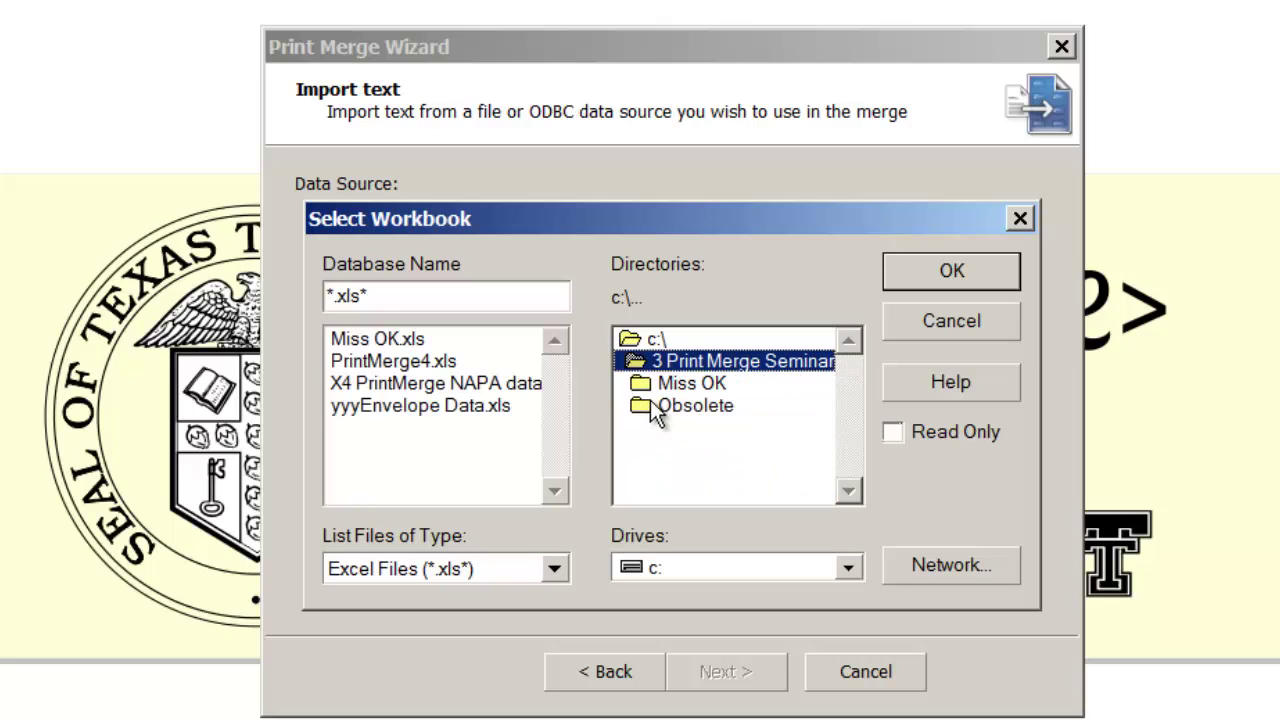
{"action": "left_click", "coordinate": [430, 410]}
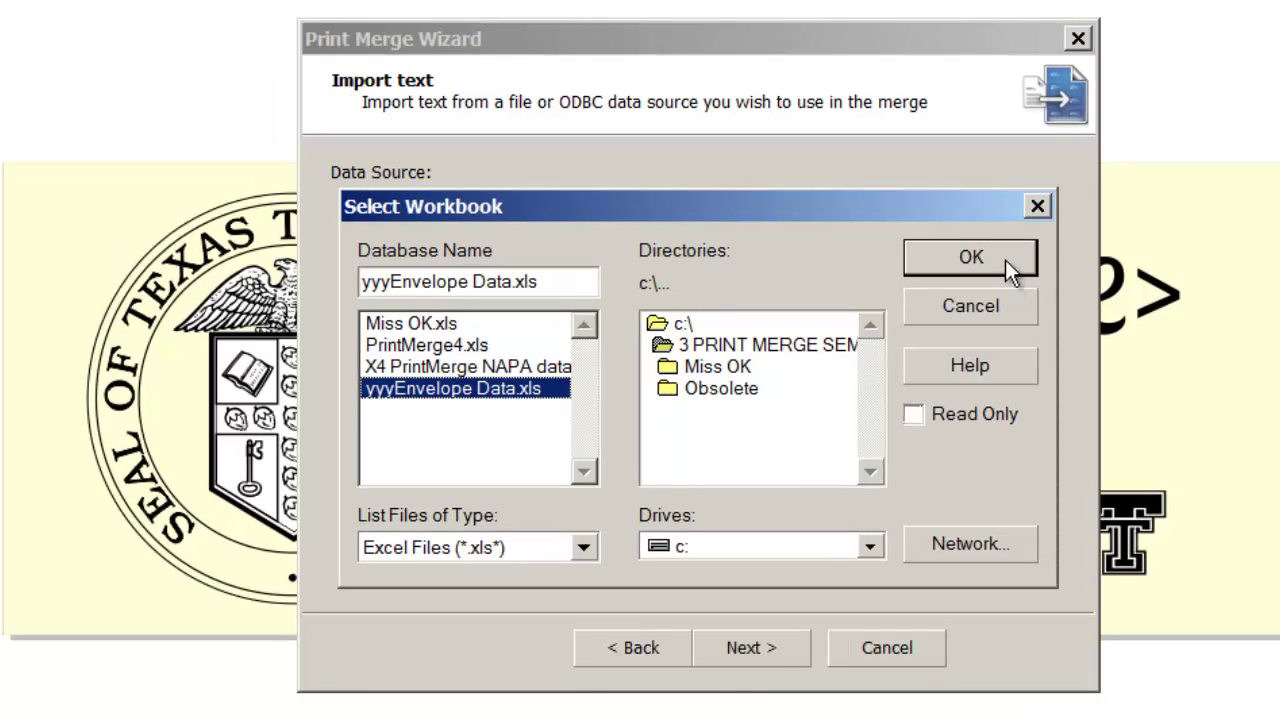
{"action": "left_click", "coordinate": [985, 272]}
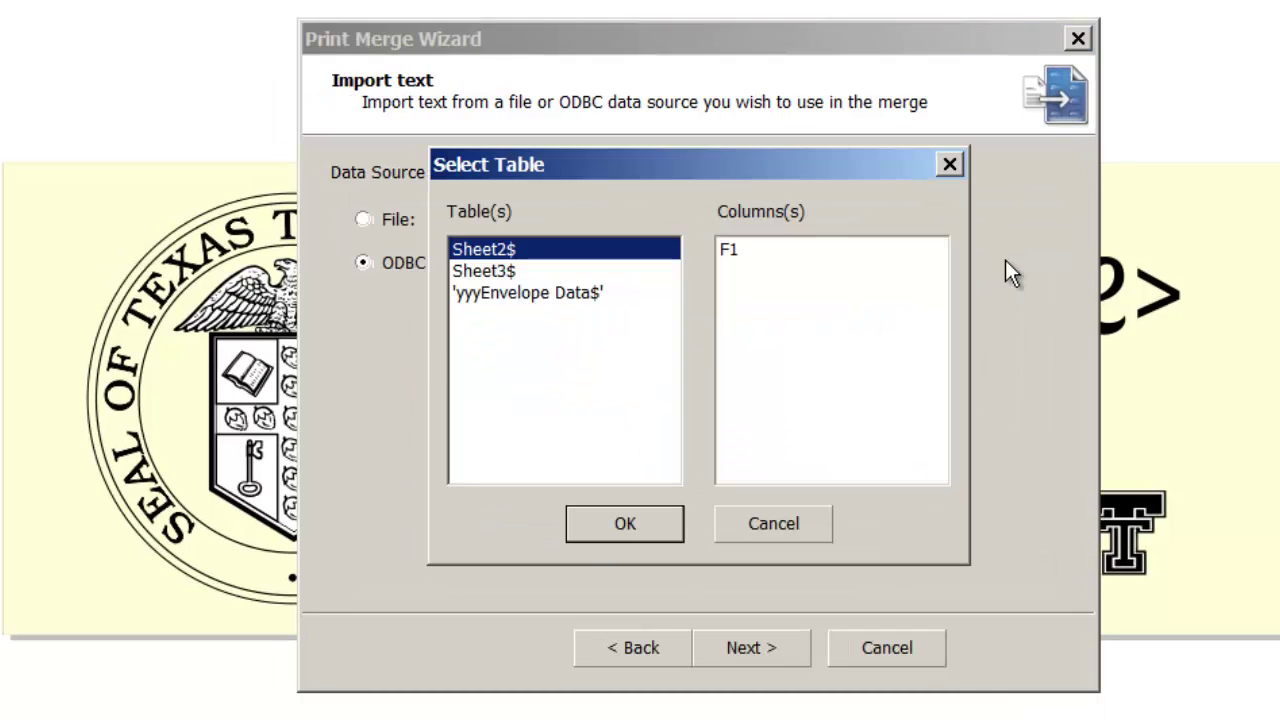
Import the 'yyyEnvelope Data$' table as the source of the merge fields
{"action": "left_click", "coordinate": [524, 298]}
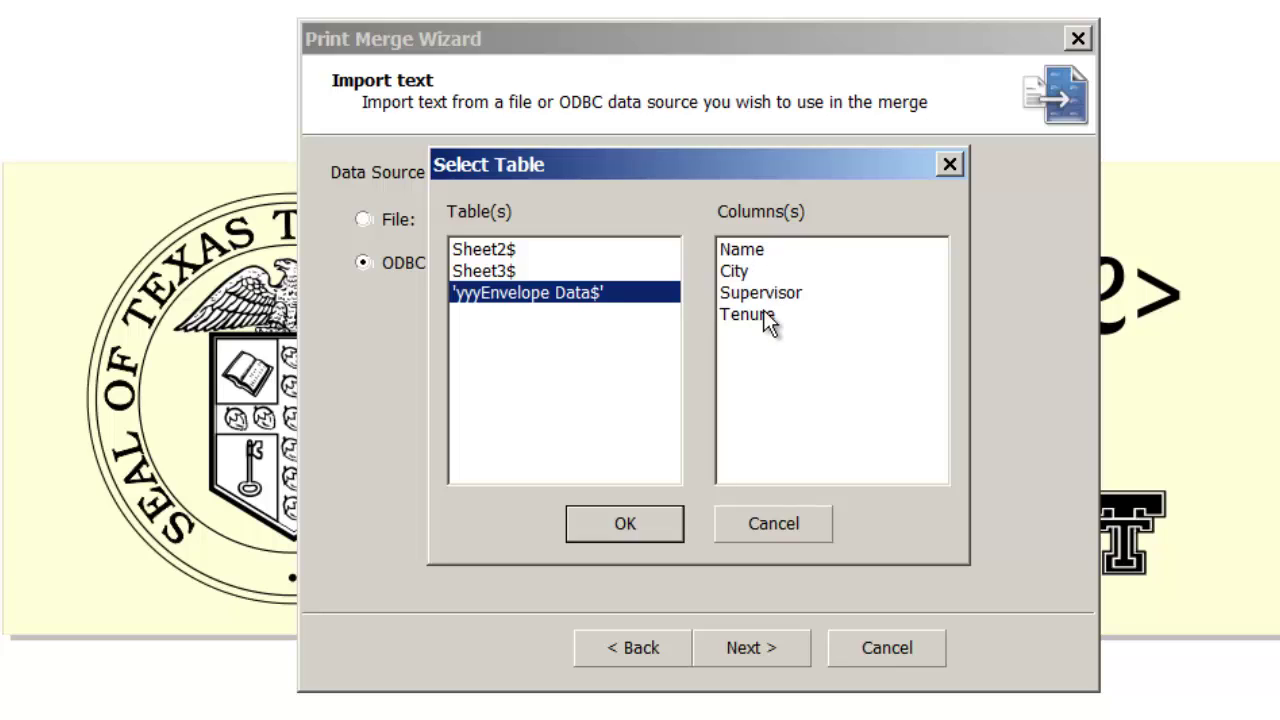
{"action": "left_click", "coordinate": [669, 529]}
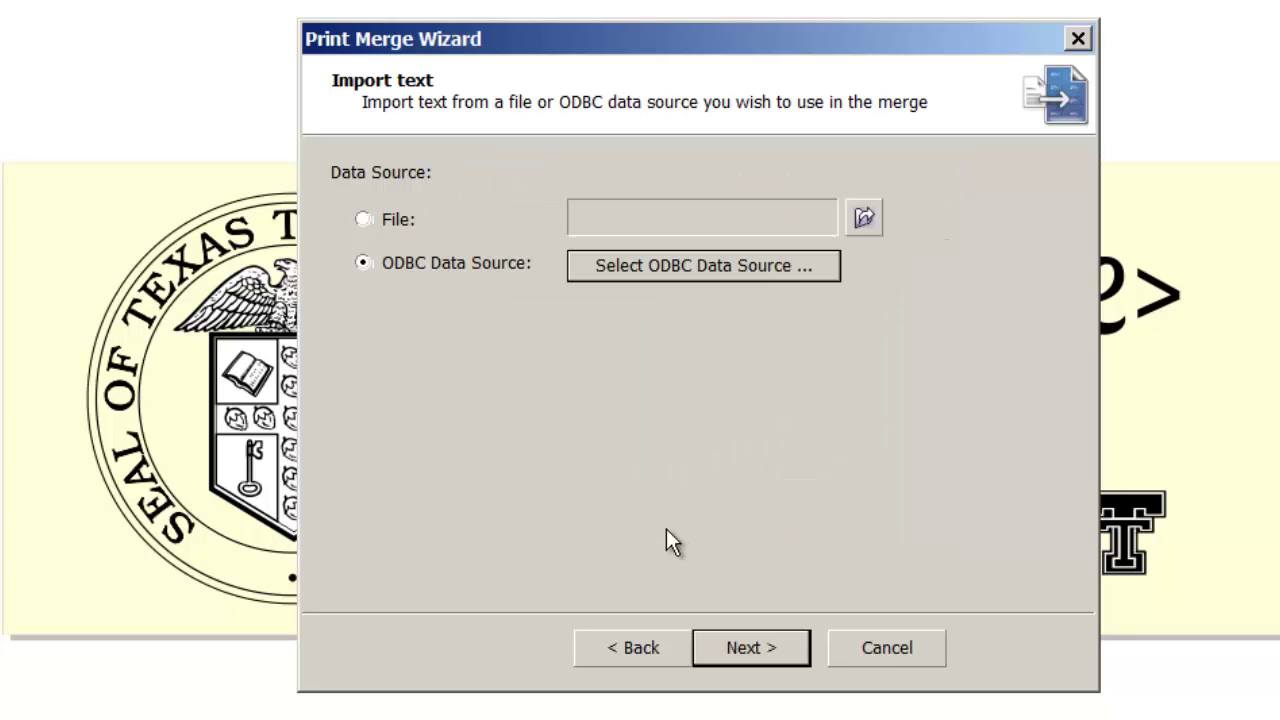
{"action": "left_click", "coordinate": [762, 648]}
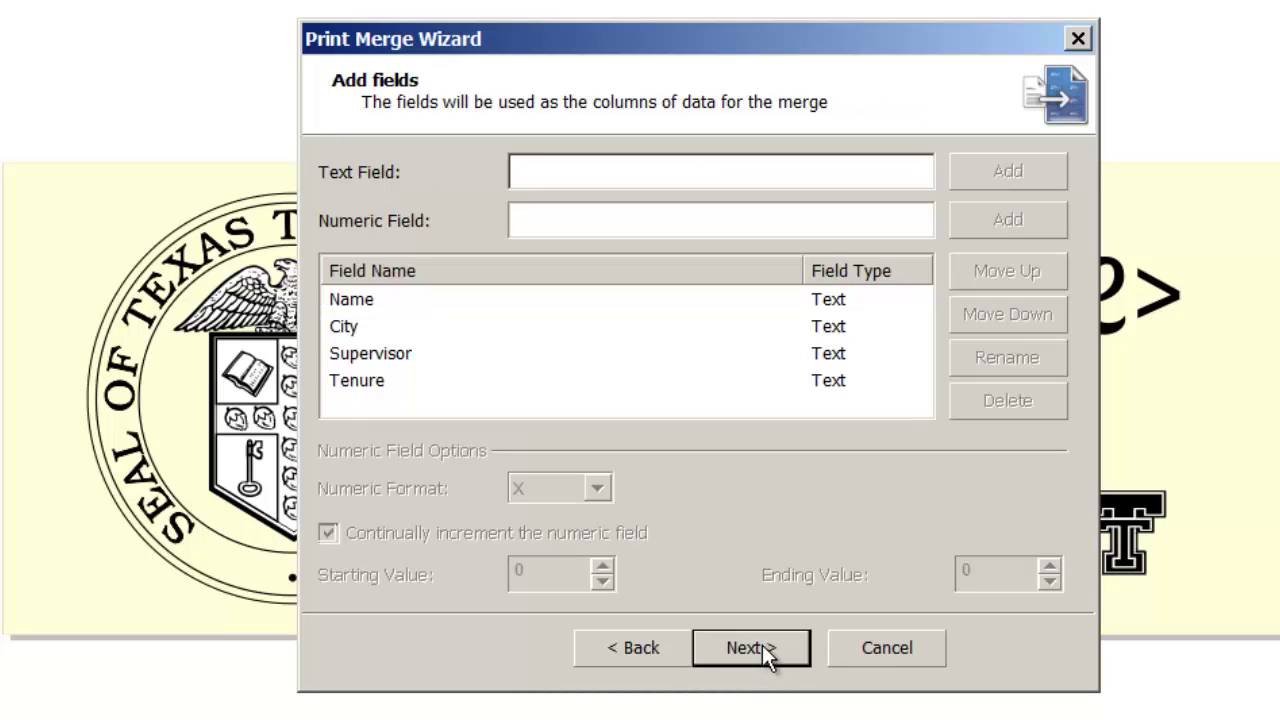
Accept the imported fields, review the records and finish the merge setup without saving the data settings
{"action": "left_click", "coordinate": [762, 645]}
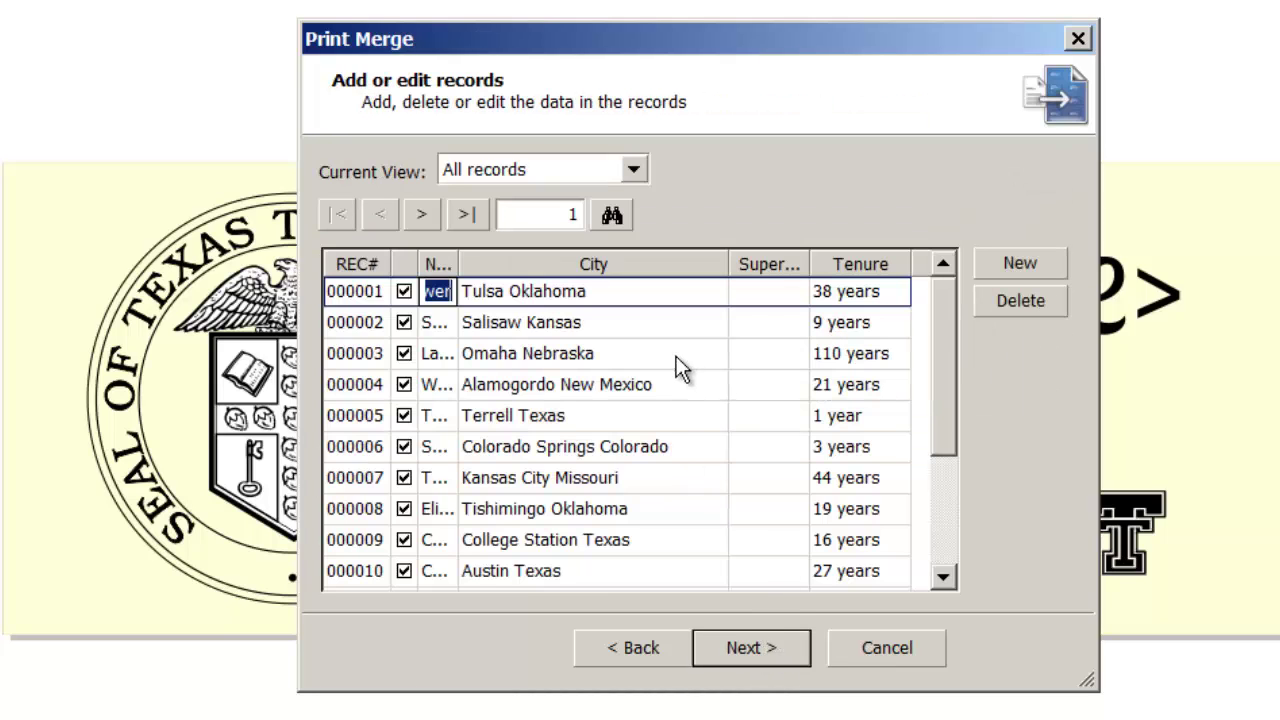
{"action": "mouse_move", "coordinate": [942, 311]}
{"action": "left_mouse_down"}
{"action": "mouse_move", "coordinate": [911, 446]}
{"action": "mouse_move", "coordinate": [915, 515]}
{"action": "mouse_move", "coordinate": [939, 307]}
{"action": "left_mouse_up"}
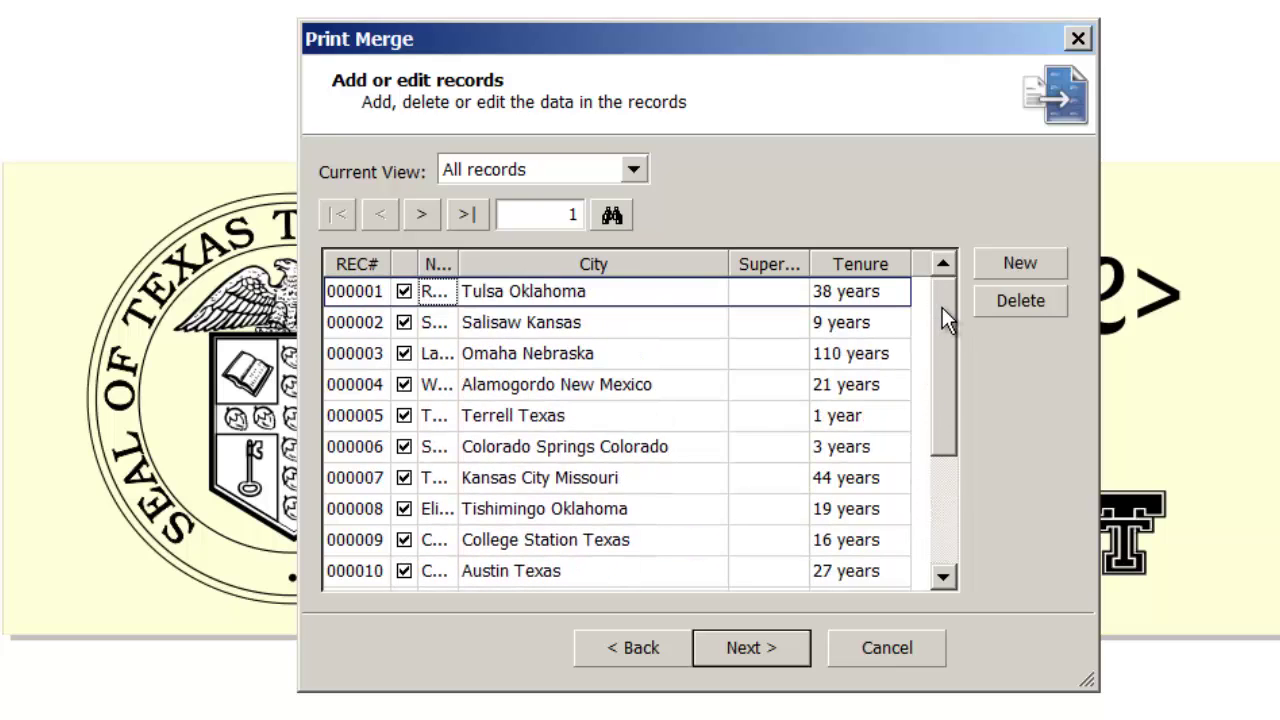
{"action": "left_click", "coordinate": [776, 645]}
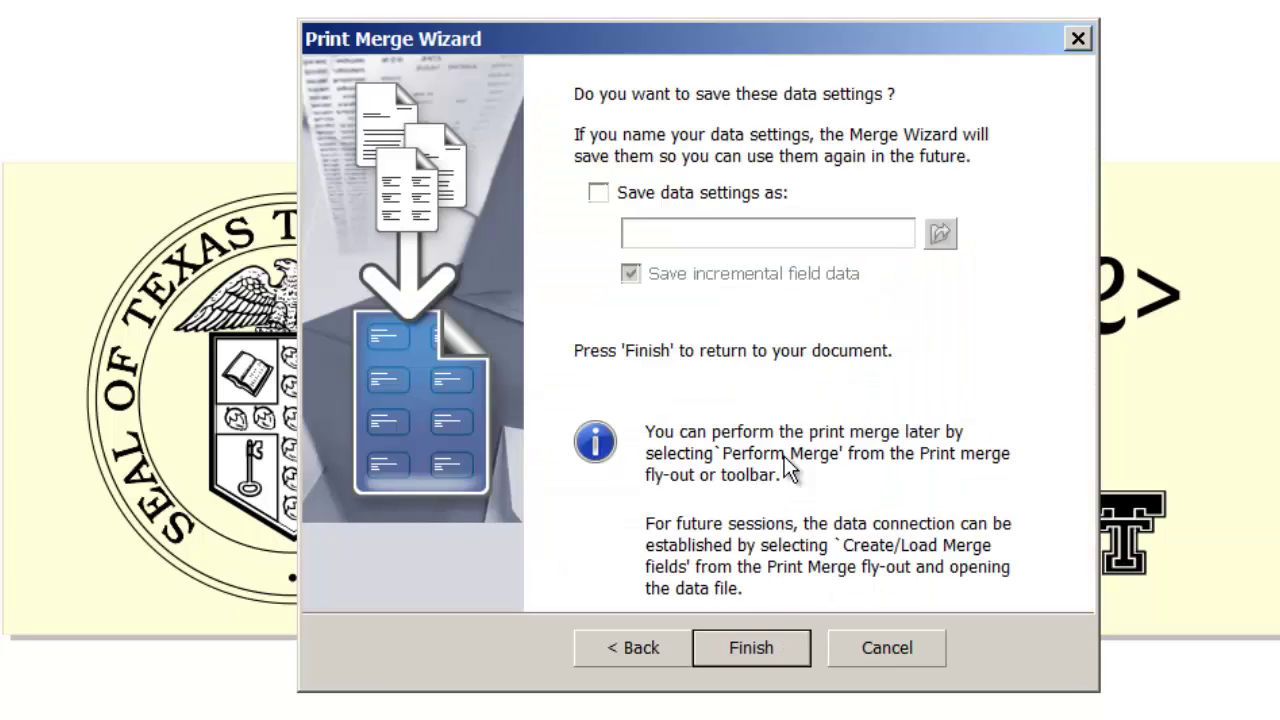
{"action": "left_click", "coordinate": [791, 648]}
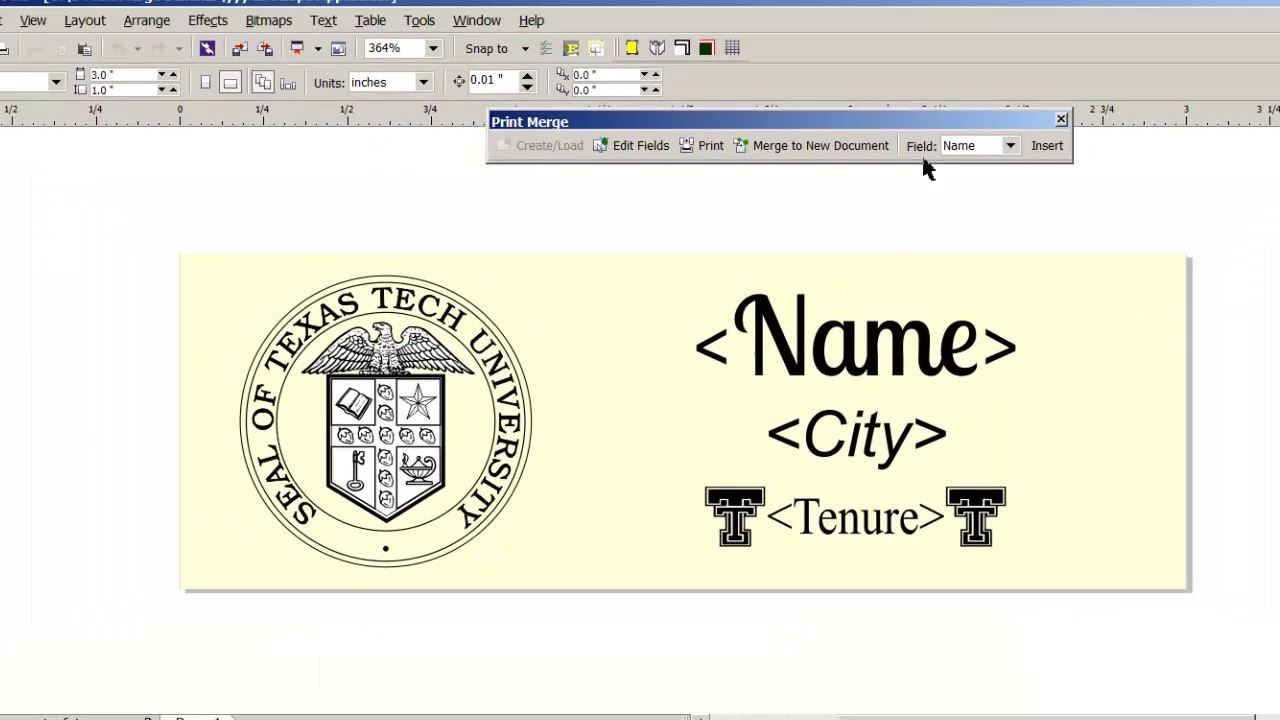
Check the list of available merge fields and merge the badge design with the data to a new document
{"action": "left_click_drag", "start_coordinate": [870, 128], "coordinate": [836, 218]}
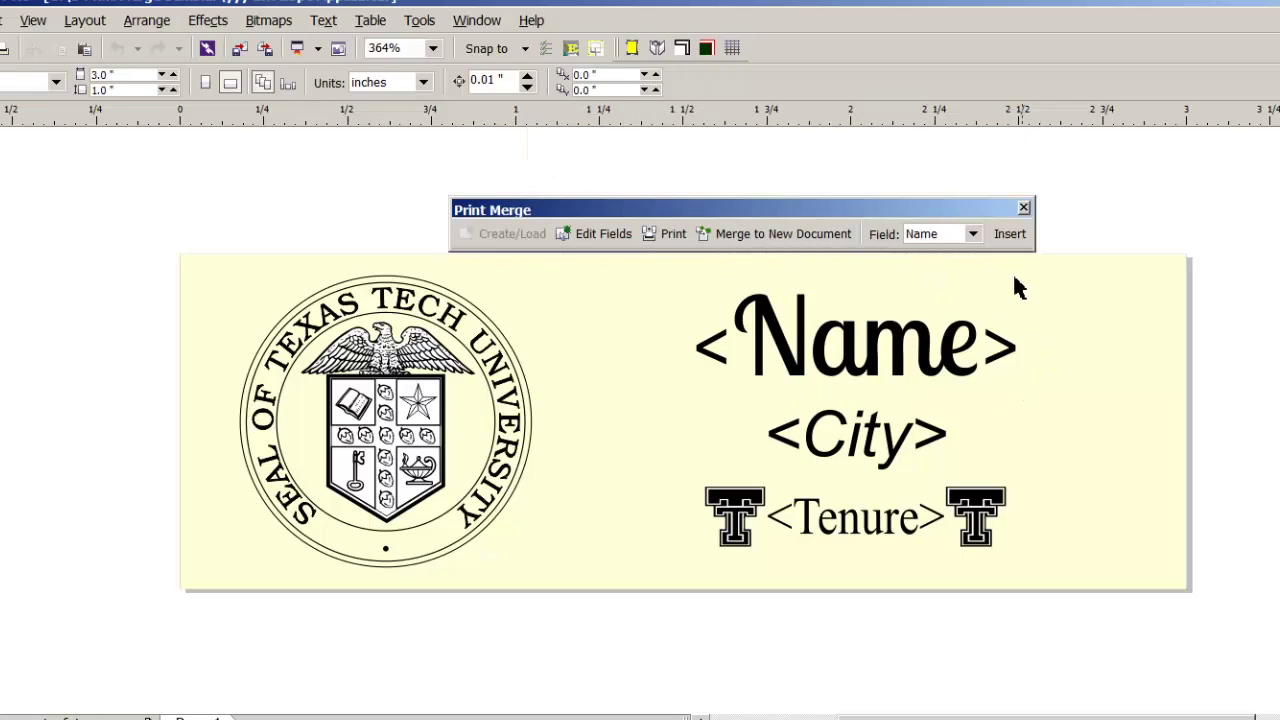
{"action": "left_click", "coordinate": [972, 234]}
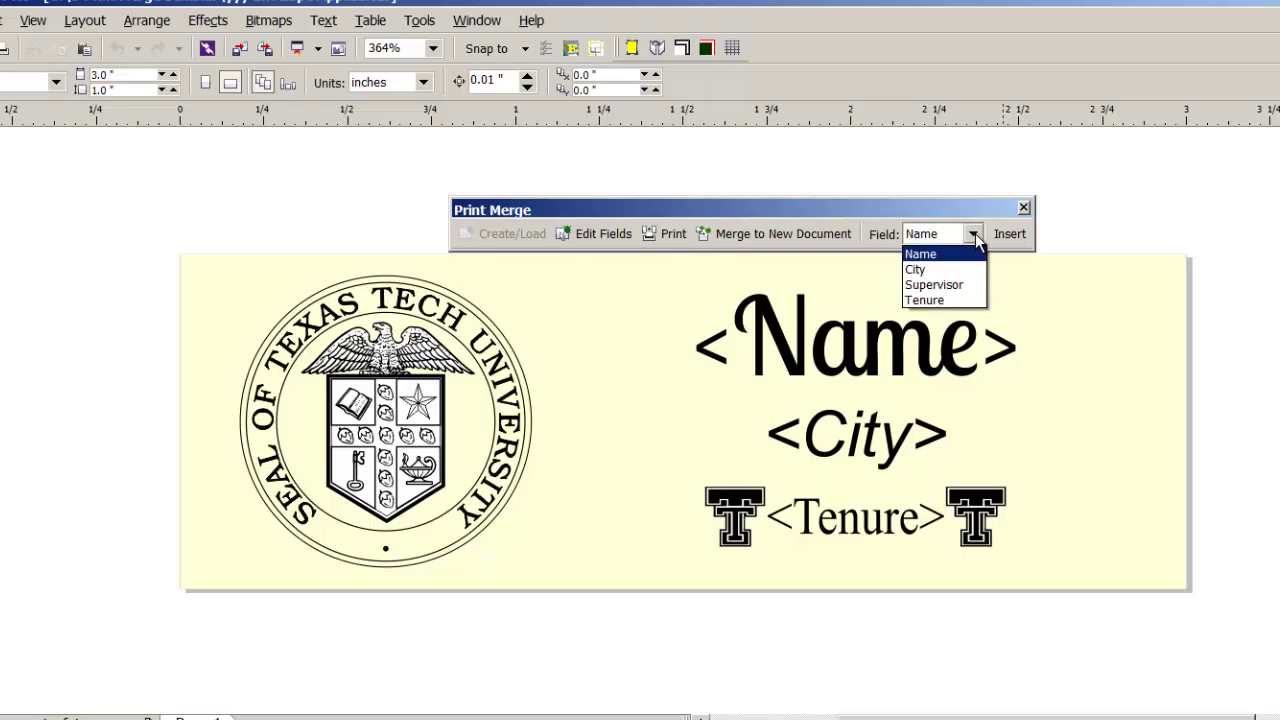
{"action": "left_click", "coordinate": [931, 203]}
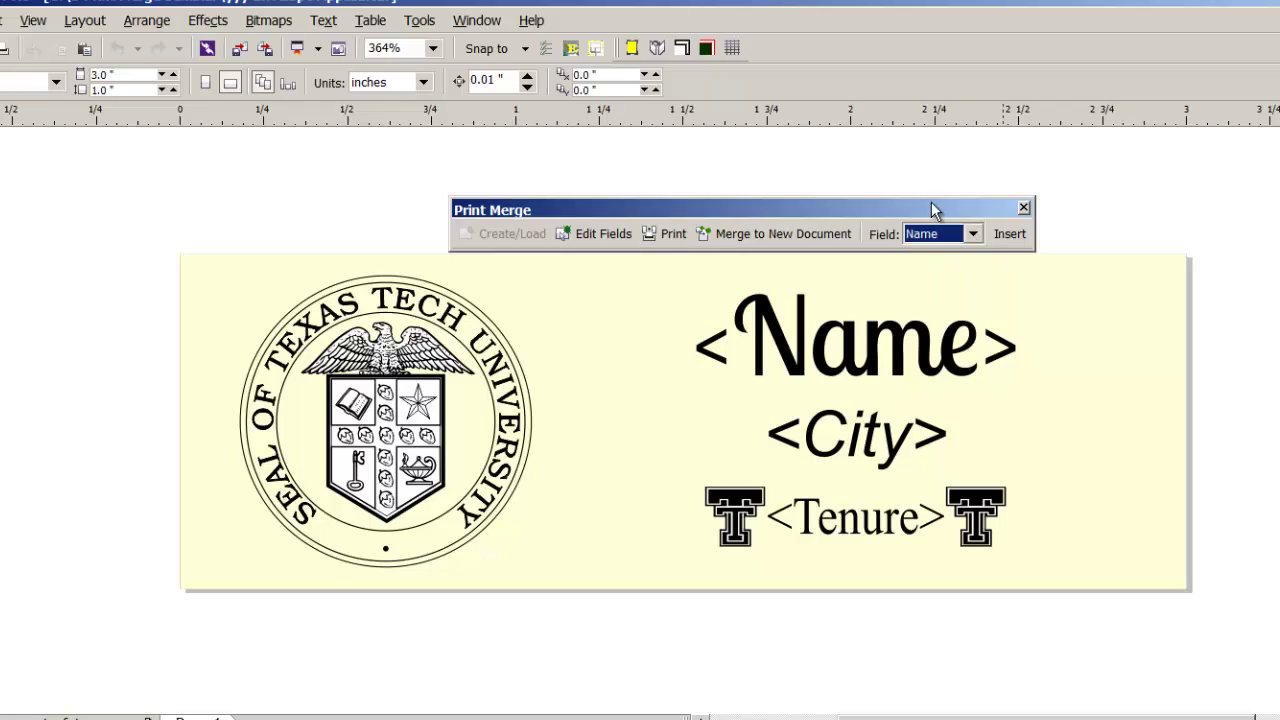
{"action": "left_click", "coordinate": [731, 233]}
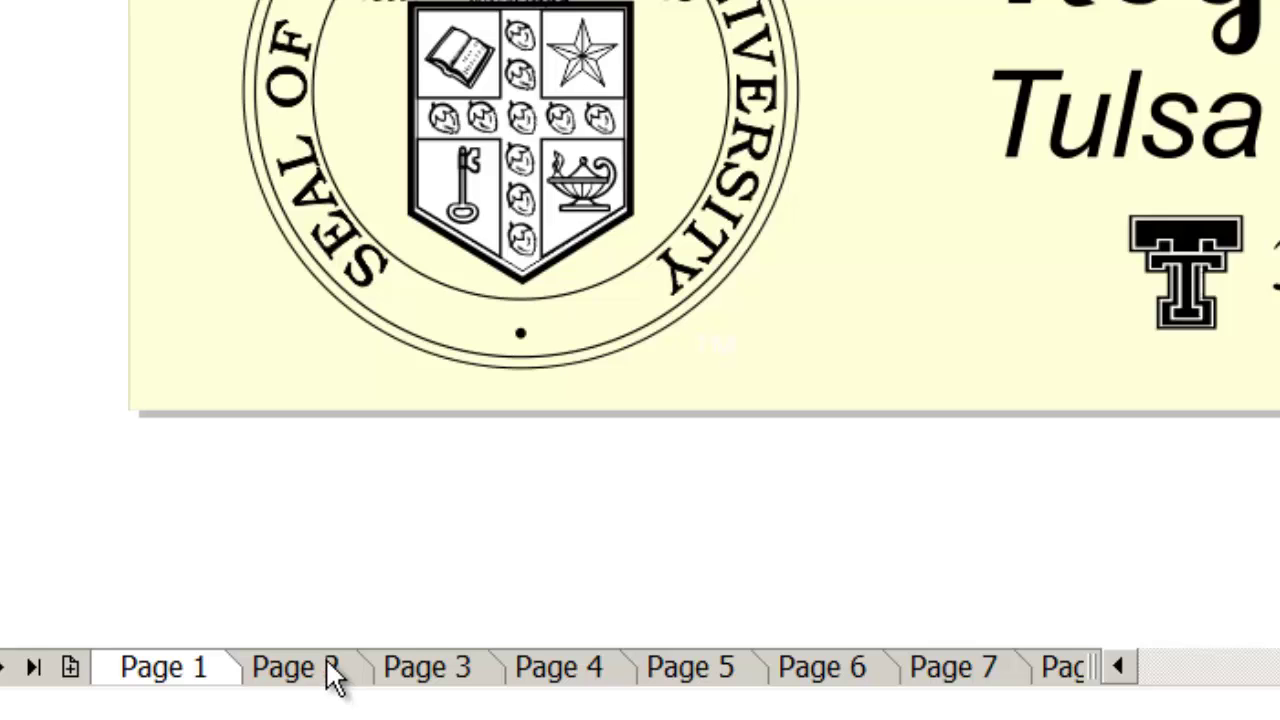
Page through the merged badges from page 2 to page 15, examining how the name, city and tenure text fits on each
{"action": "left_click", "coordinate": [331, 670]}
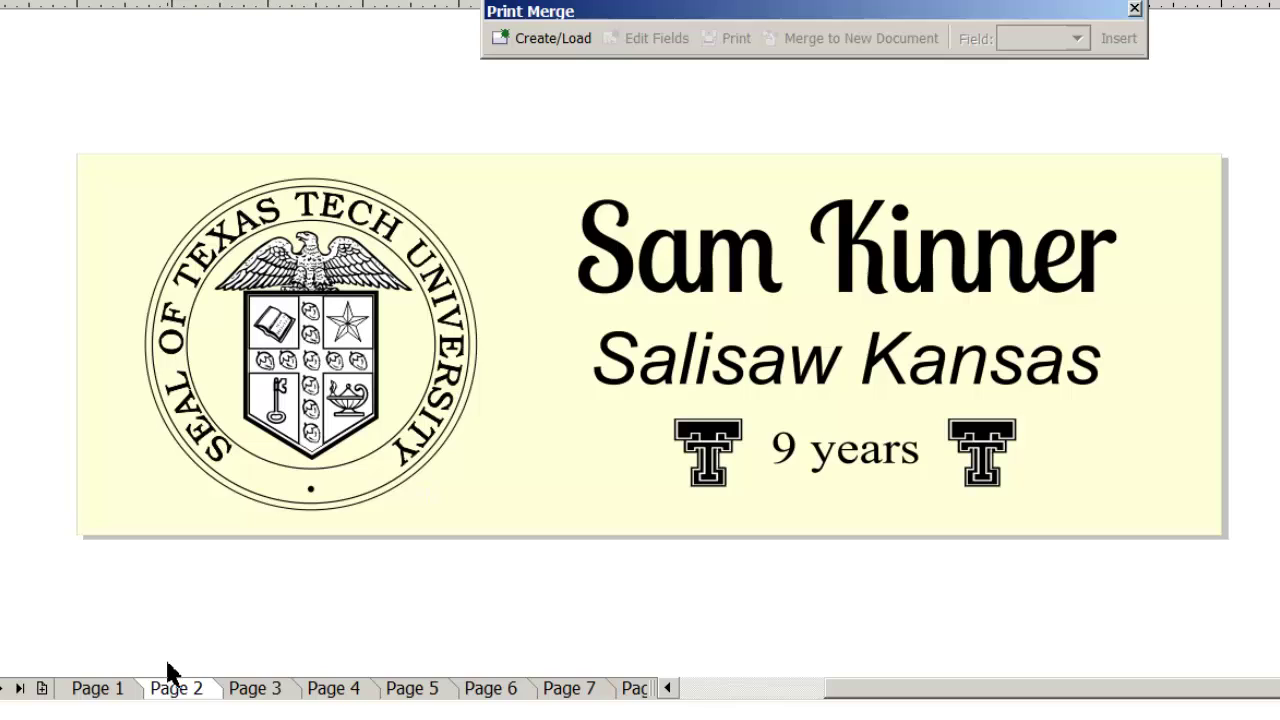
{"action": "key", "text": "Page_Down"}
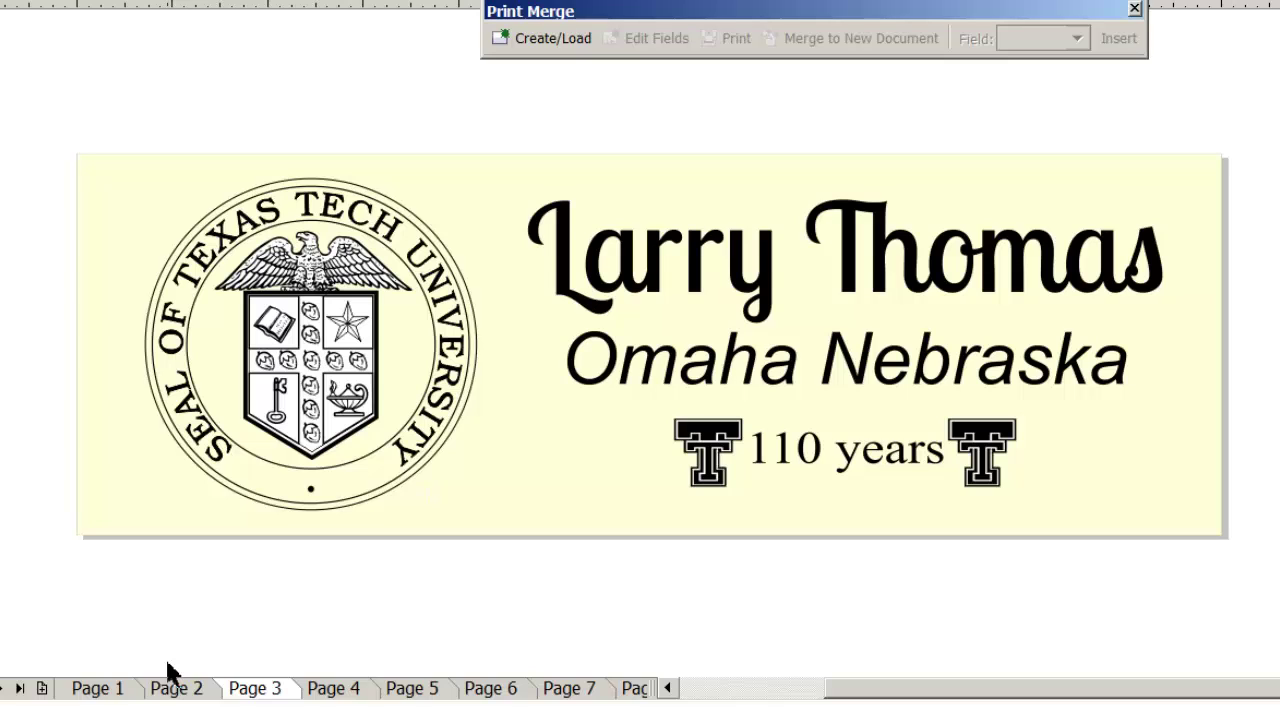
{"action": "key", "text": "Page_Down"}
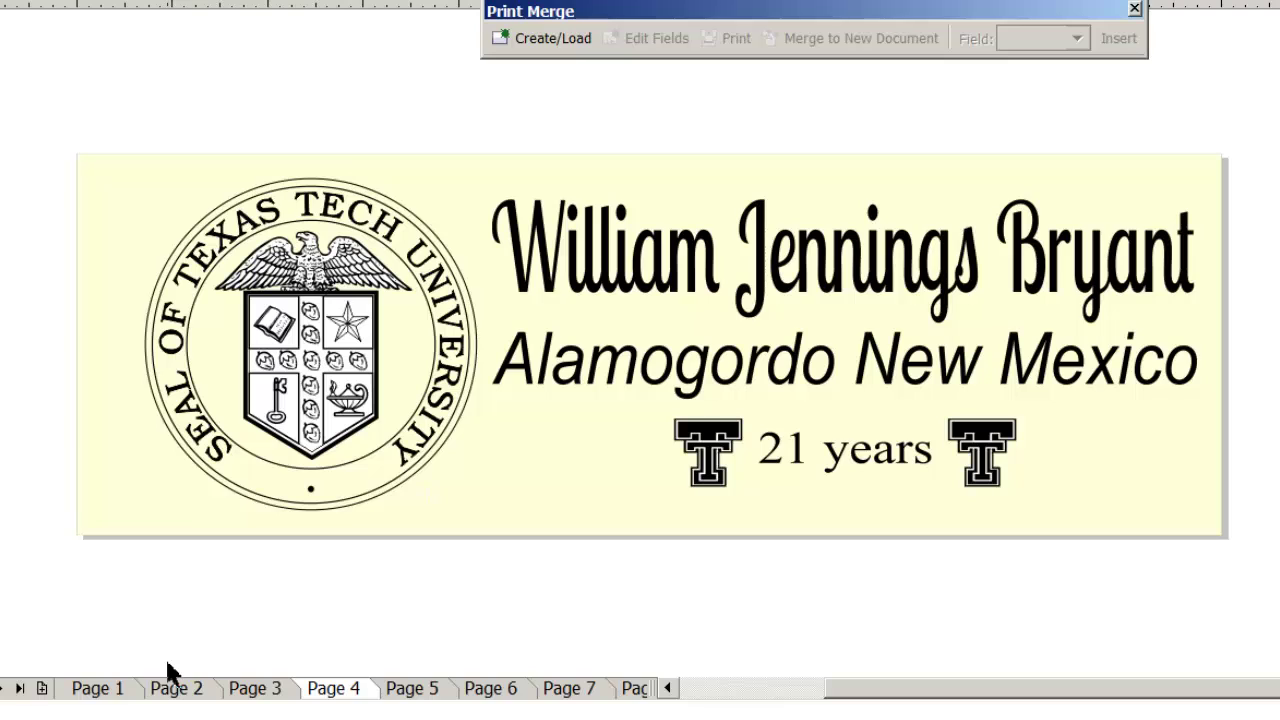
{"action": "key", "text": "Page_Down"}
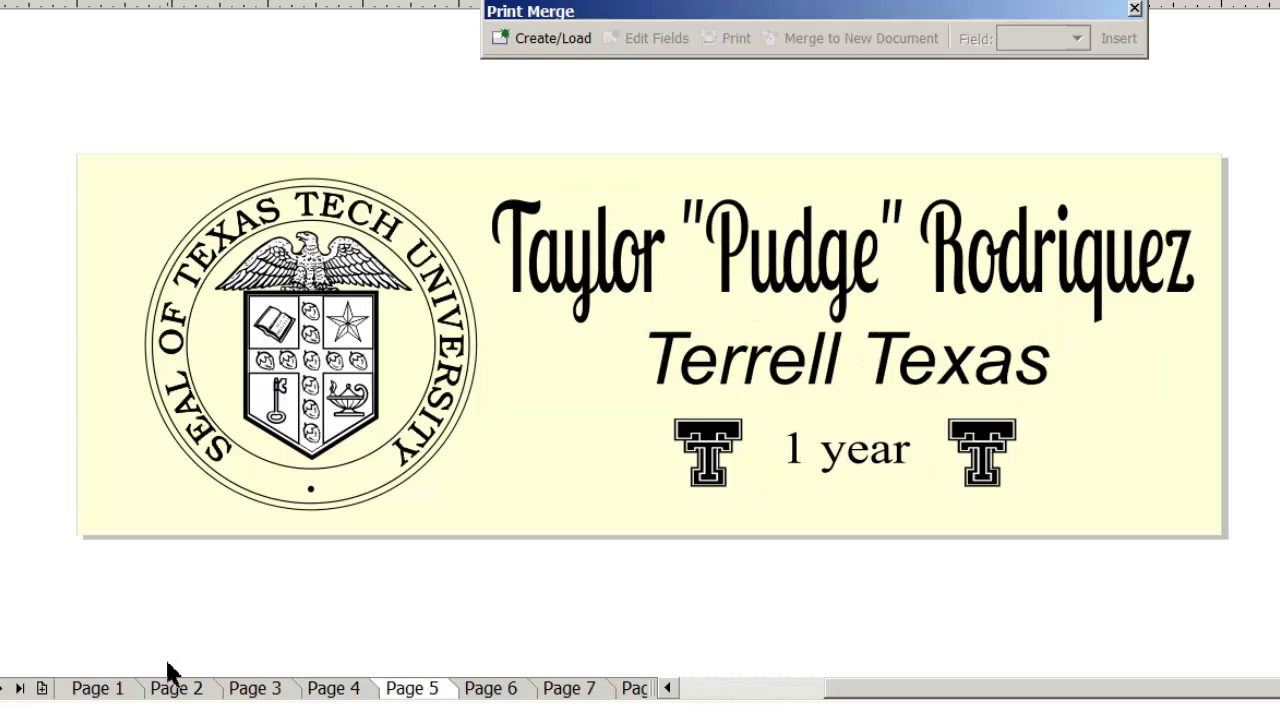
{"action": "key", "text": "Page_Down"}
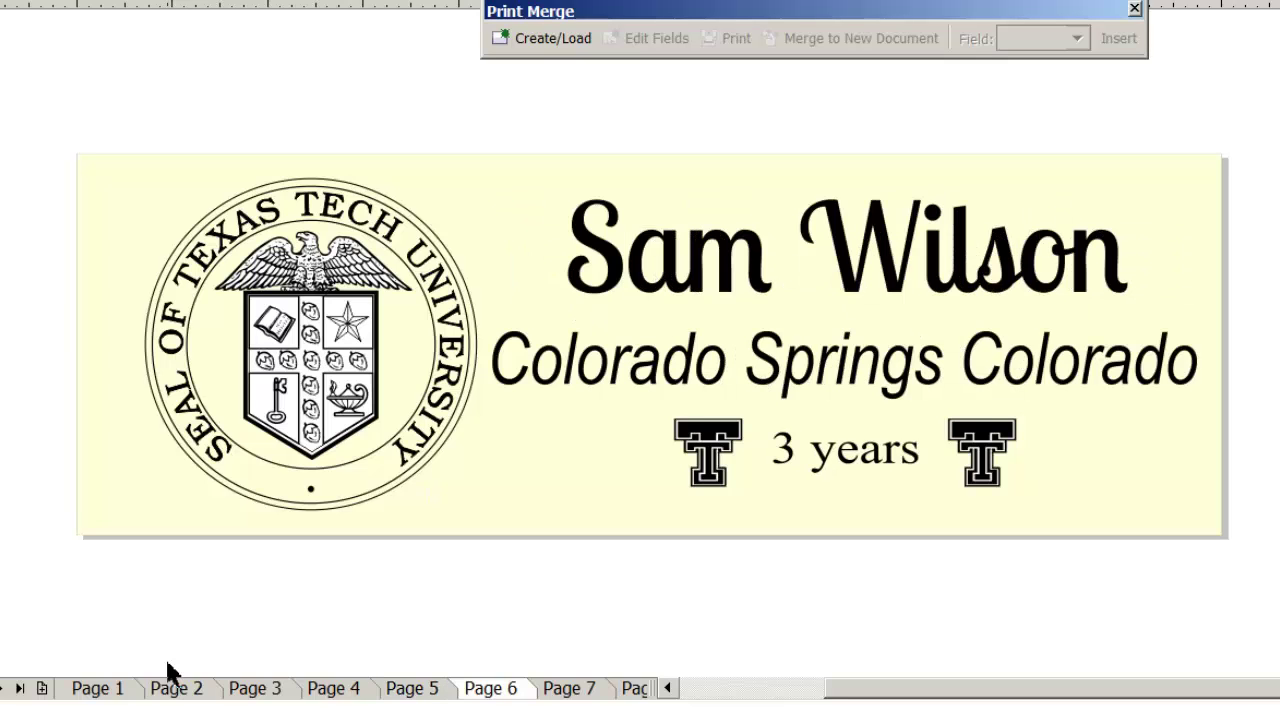
{"action": "key", "text": "Page_Down"}
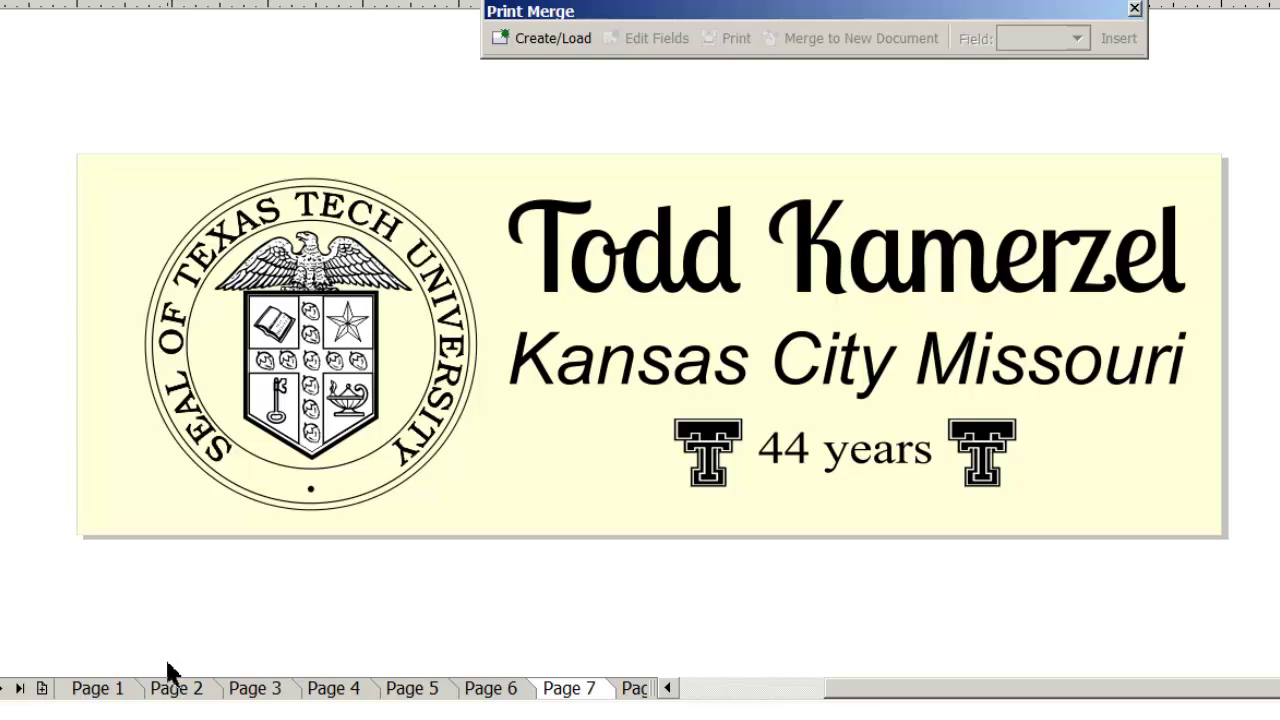
{"action": "key", "text": "Page_Down"}
{"action": "key", "text": "Page_Down"}
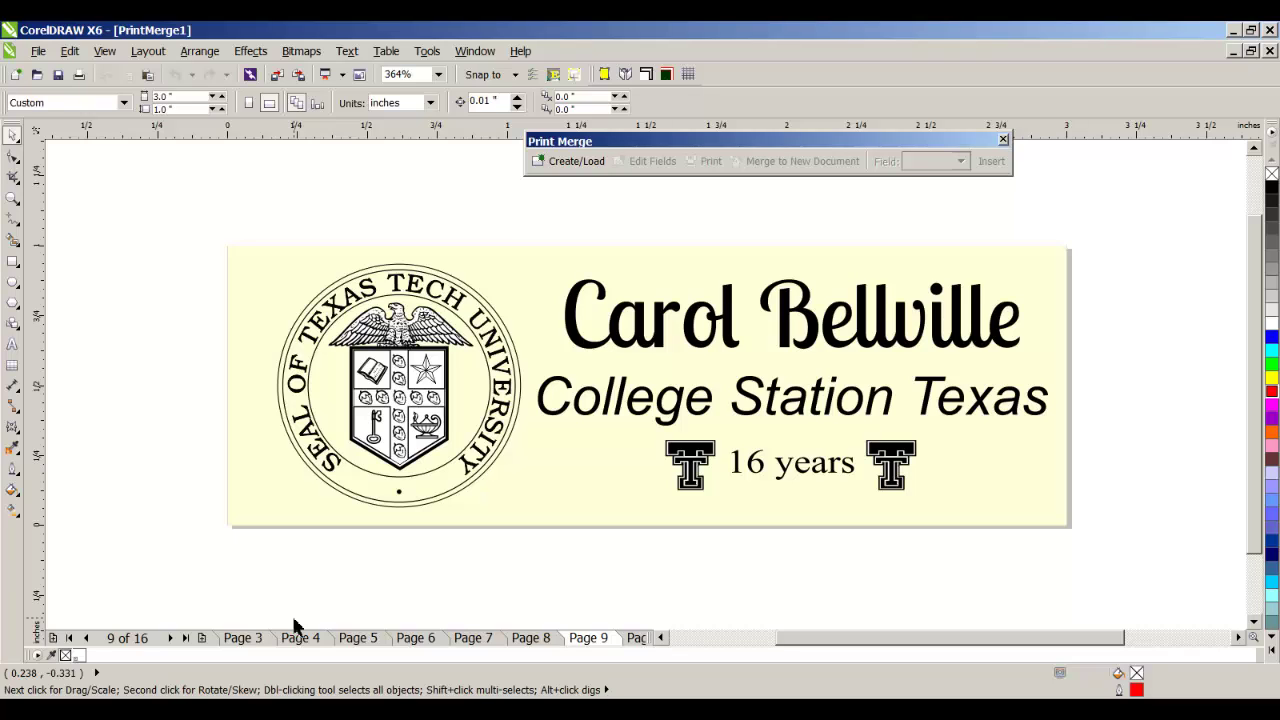
{"action": "key", "text": "Page_Down"}
{"action": "key", "text": "Page_Down"}
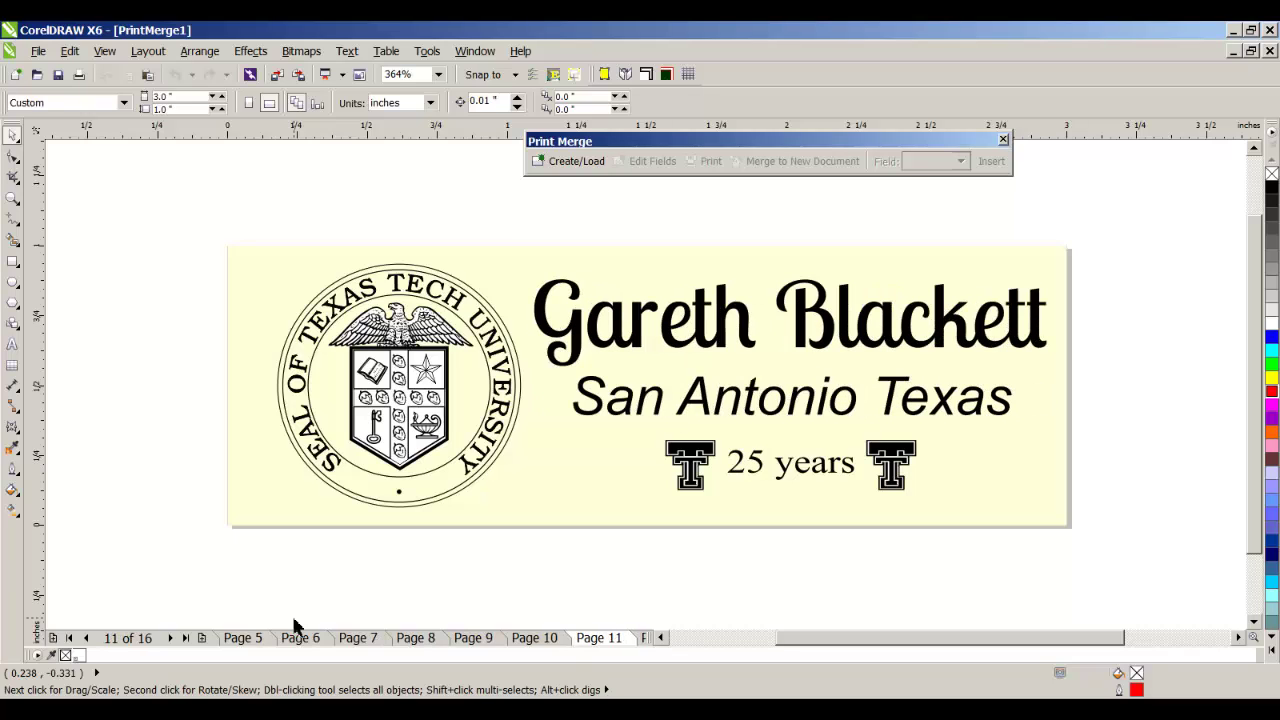
{"action": "key", "text": "Page_Down"}
{"action": "key", "text": "Page_Down"}
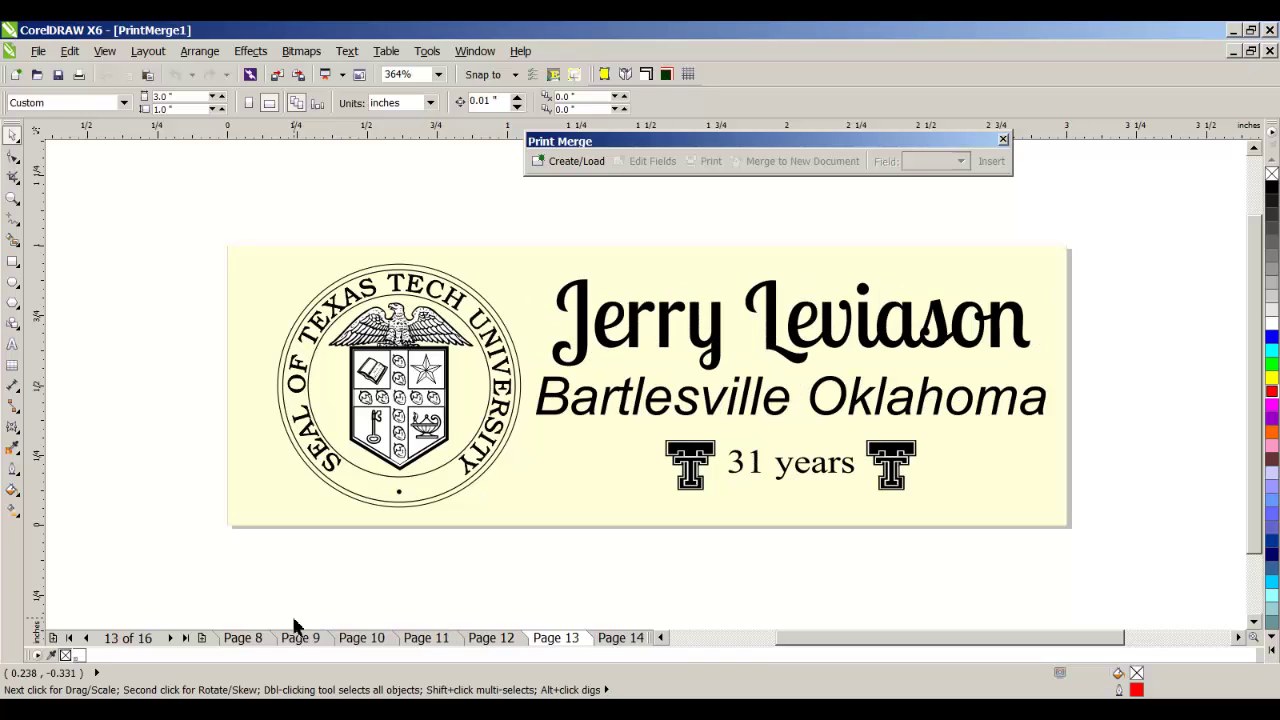
{"action": "key", "text": "Page_Down"}
{"action": "key", "text": "Page_Down"}
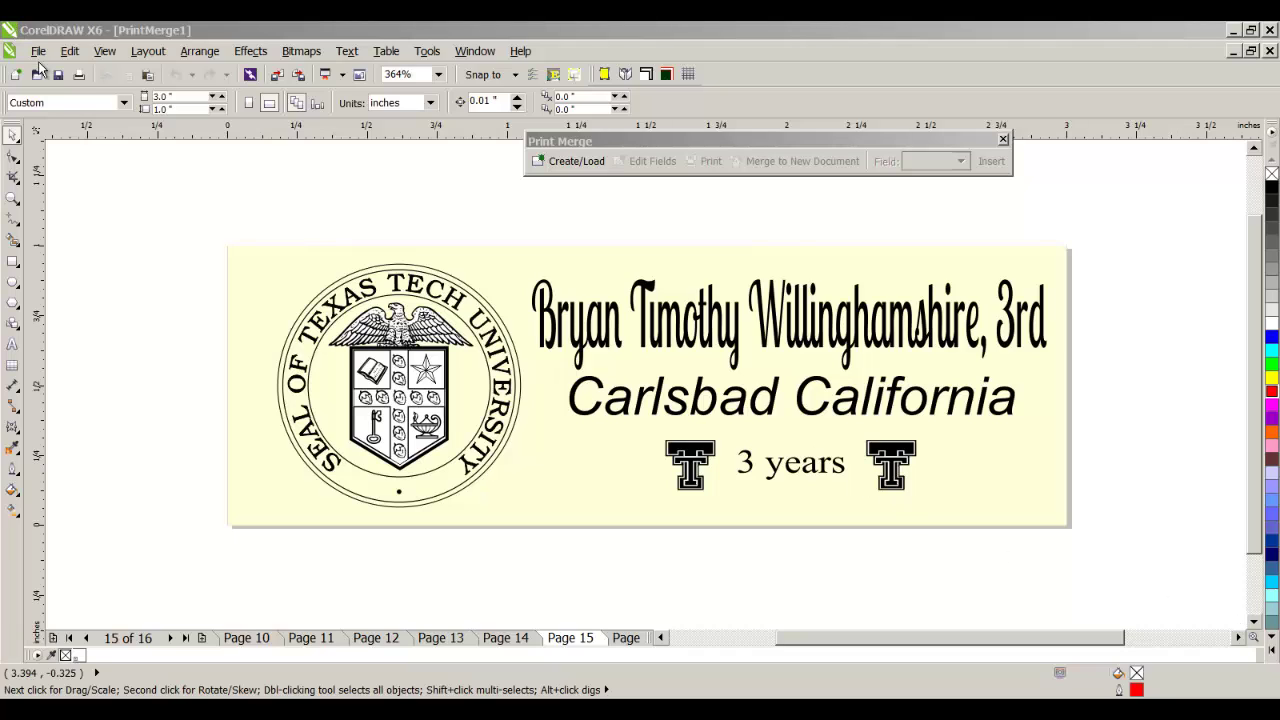
Open the print preview of the merged badge document
{"action": "left_click", "coordinate": [79, 75]}
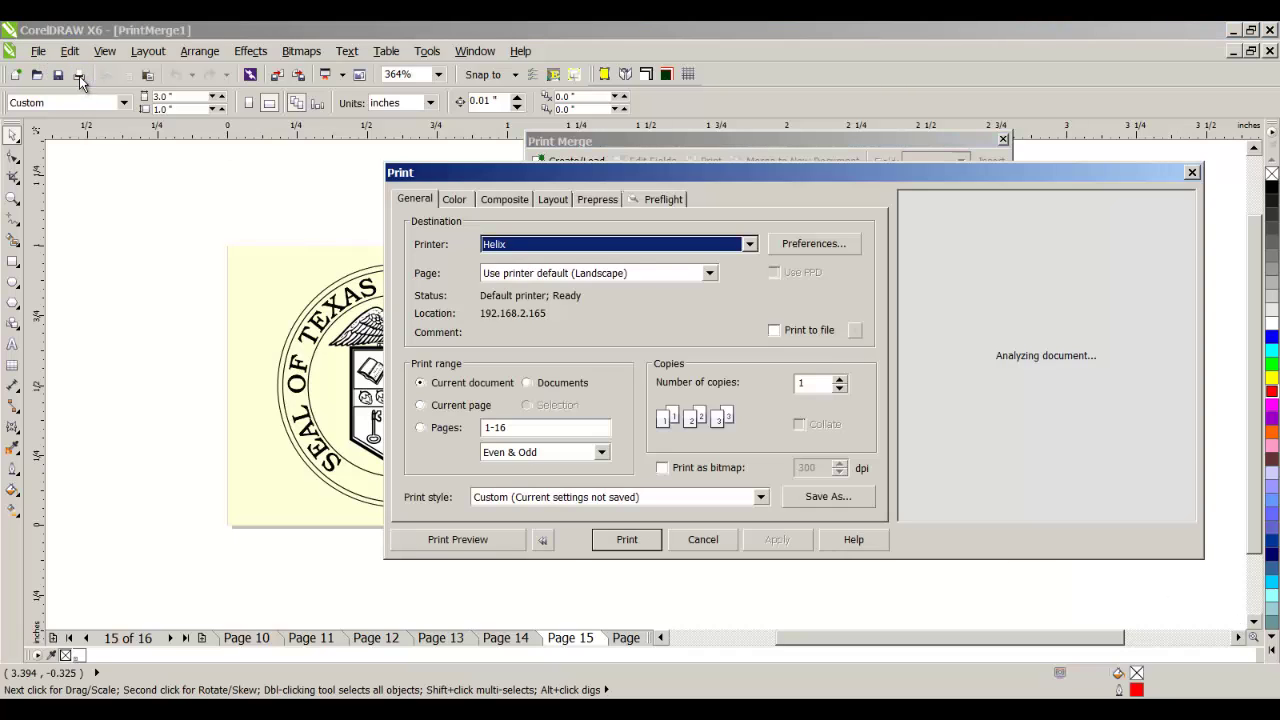
{"action": "left_click", "coordinate": [1191, 172]}
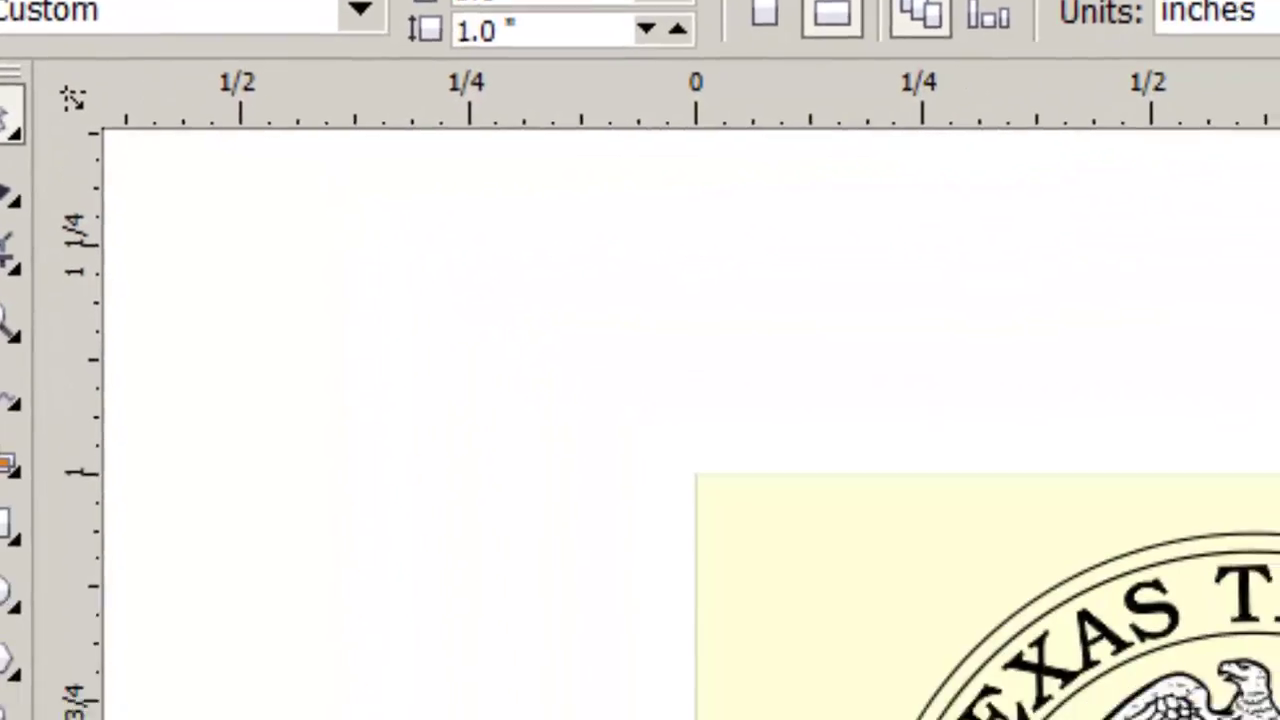
{"action": "left_click", "coordinate": [66, 115]}
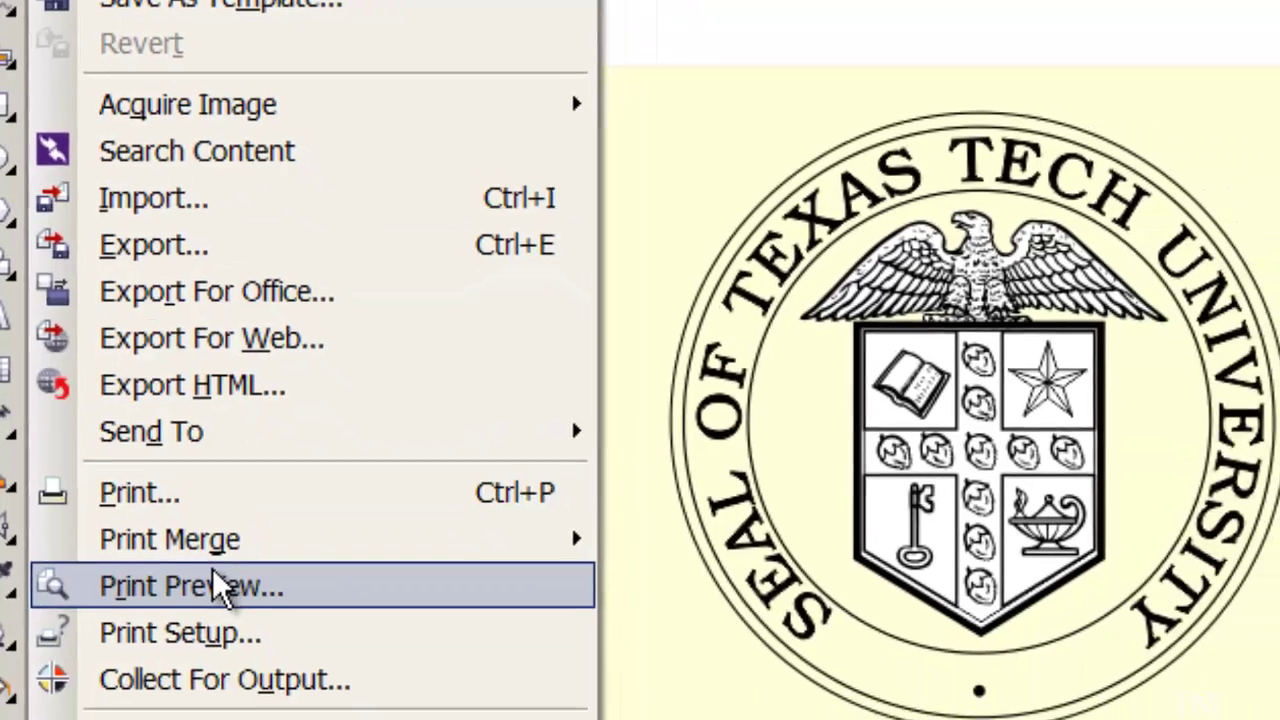
{"action": "left_click", "coordinate": [255, 672]}
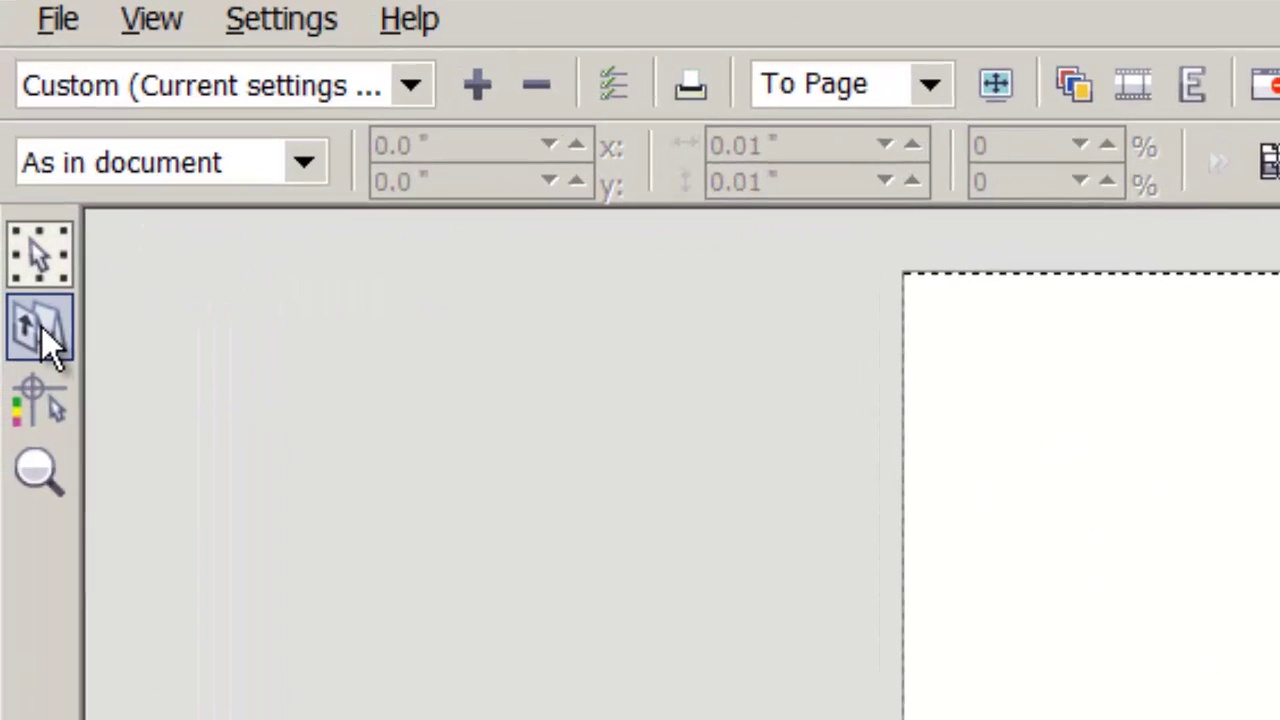
Apply the ~4x12 UL imposition layout, display the badge artwork in its cells and inspect the first badges up close
{"action": "left_click", "coordinate": [45, 342]}
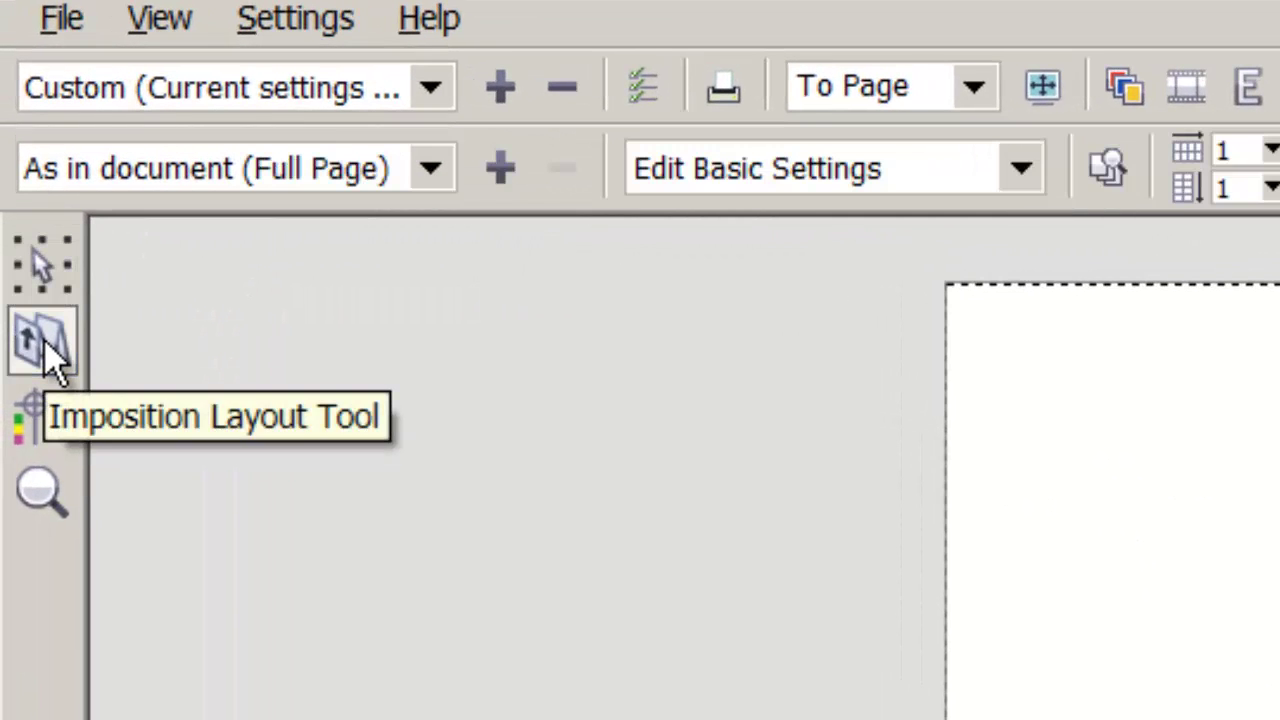
{"action": "left_click", "coordinate": [431, 168]}
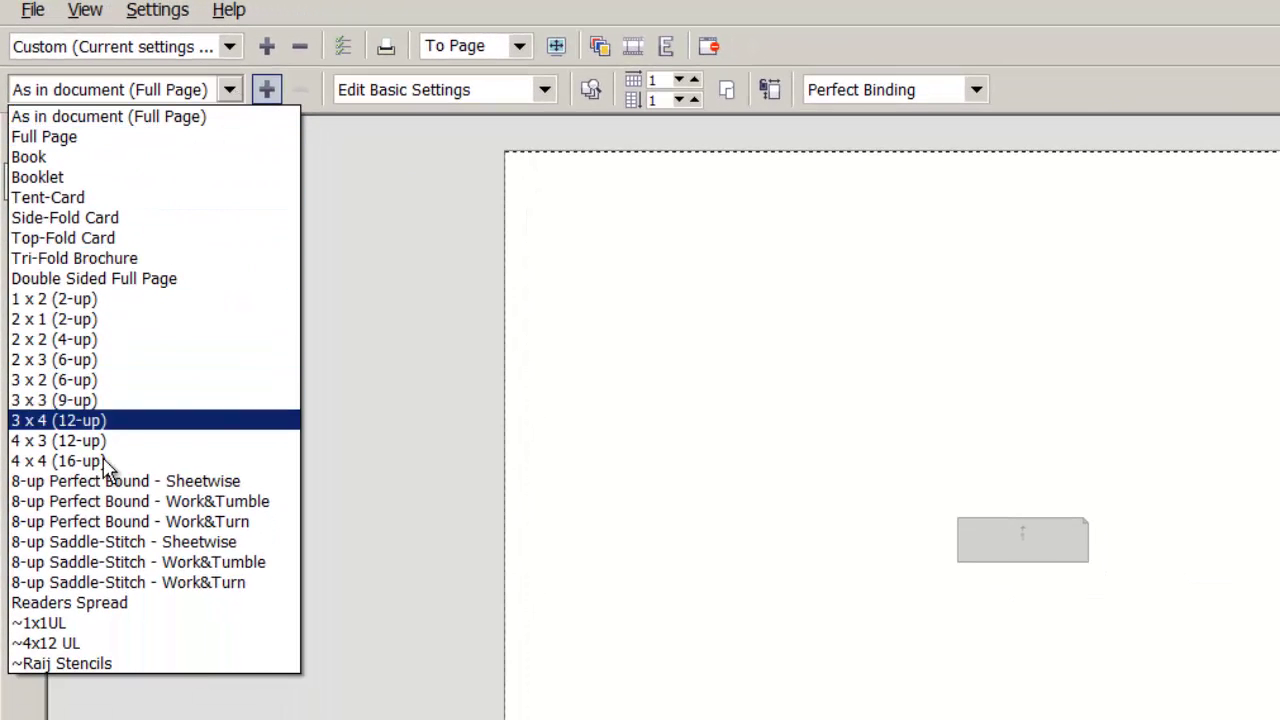
{"action": "left_click", "coordinate": [71, 643]}
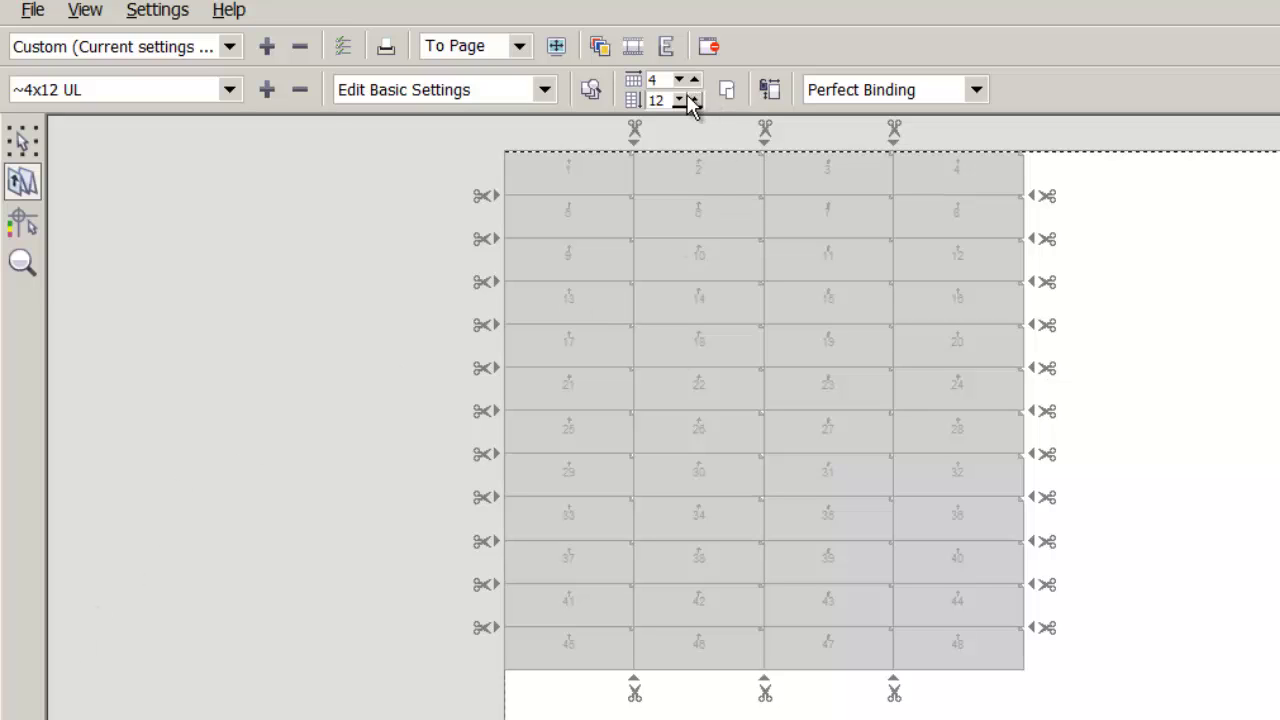
{"action": "left_click", "coordinate": [590, 89]}
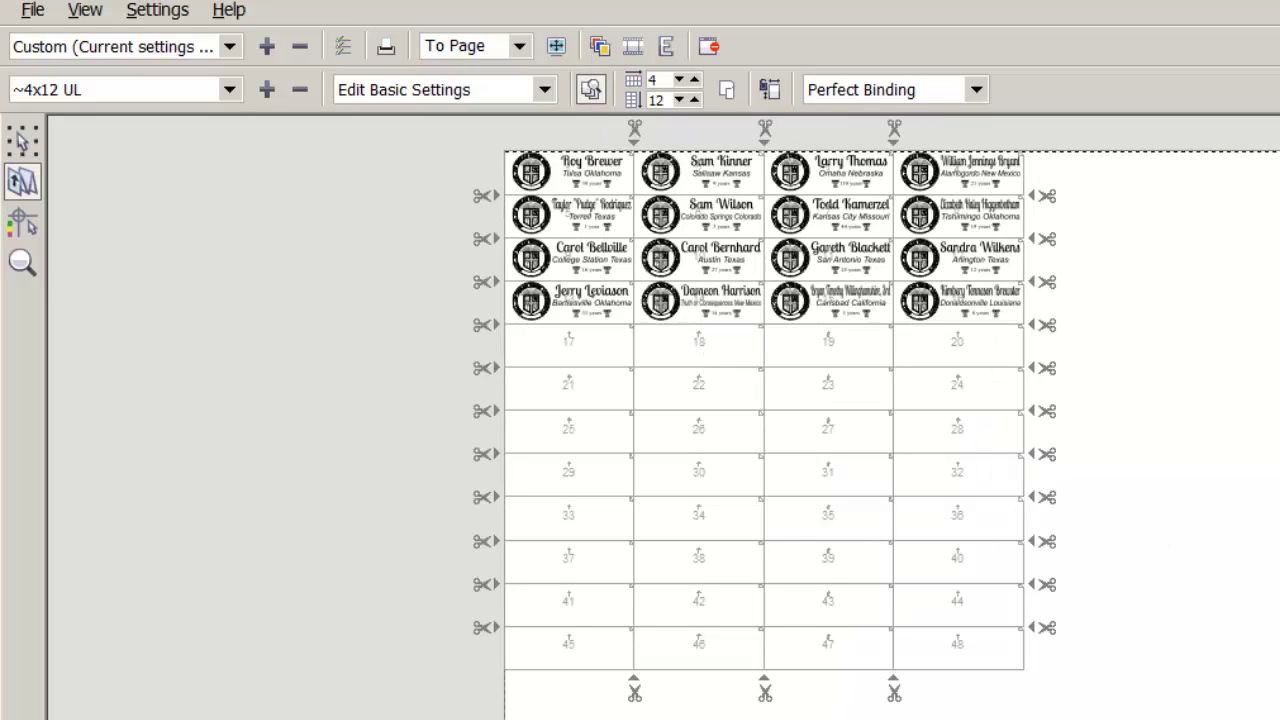
{"action": "left_click", "coordinate": [22, 262]}
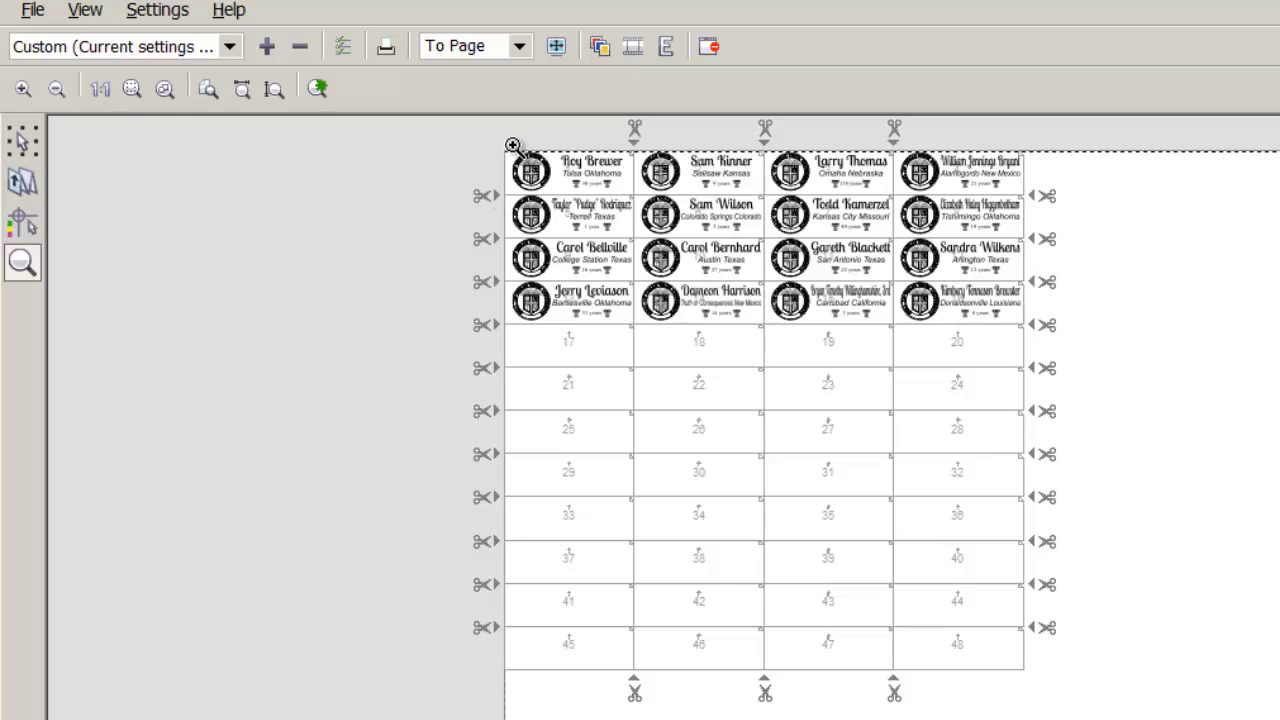
{"action": "left_click_drag", "start_coordinate": [491, 138], "coordinate": [772, 341]}
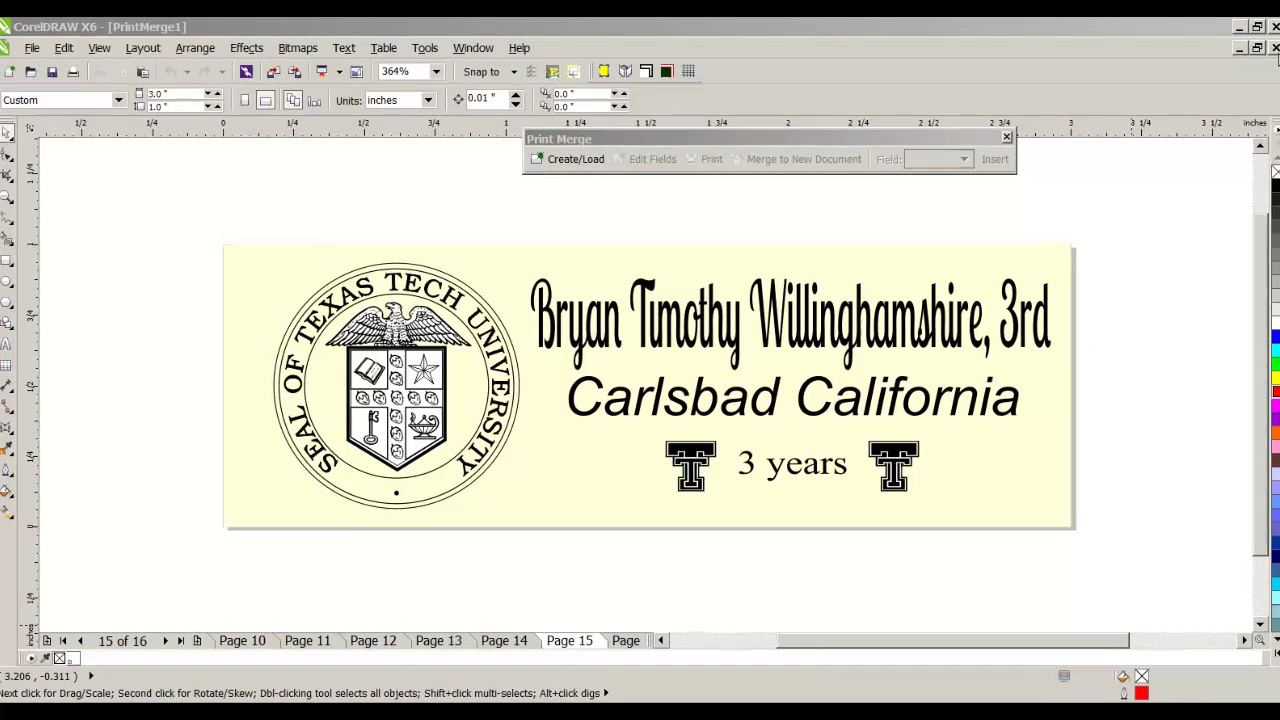
Close the merged document without saving and check the envelopes around the <Name>, <City> and <Tenure> texts in the badge design
{"action": "key", "text": "ctrl+F4"}
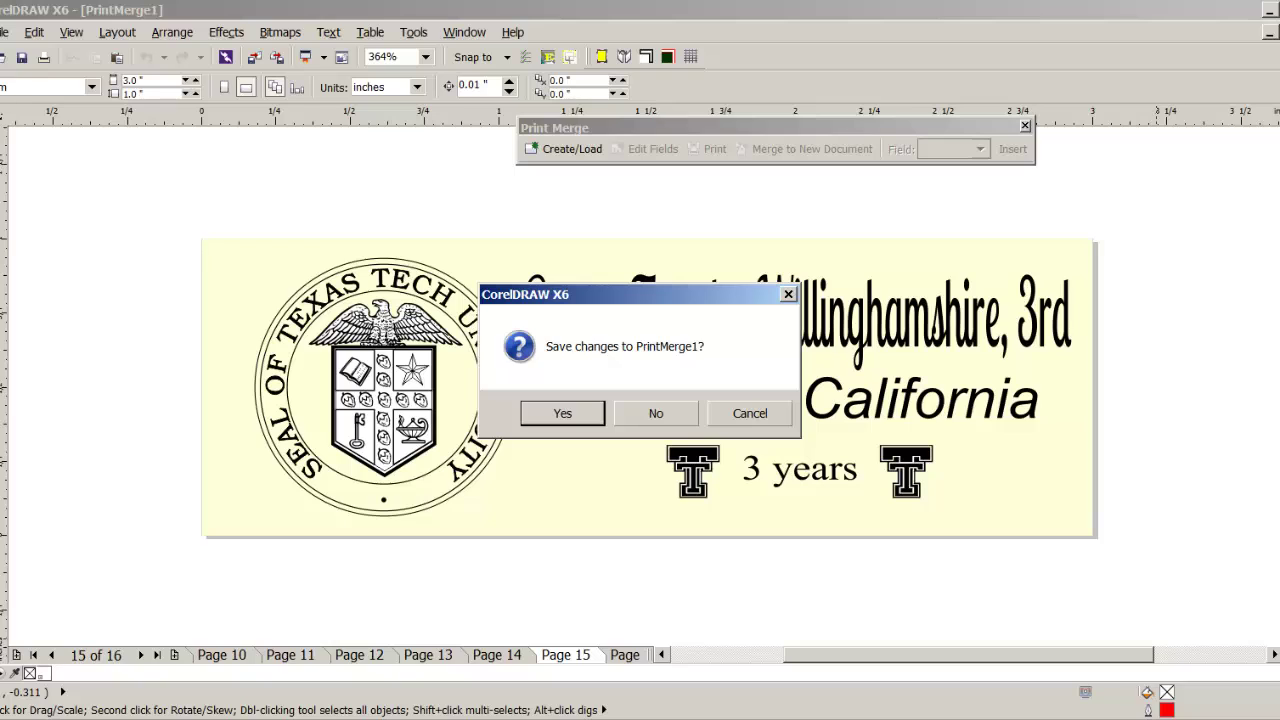
{"action": "left_click", "coordinate": [658, 413]}
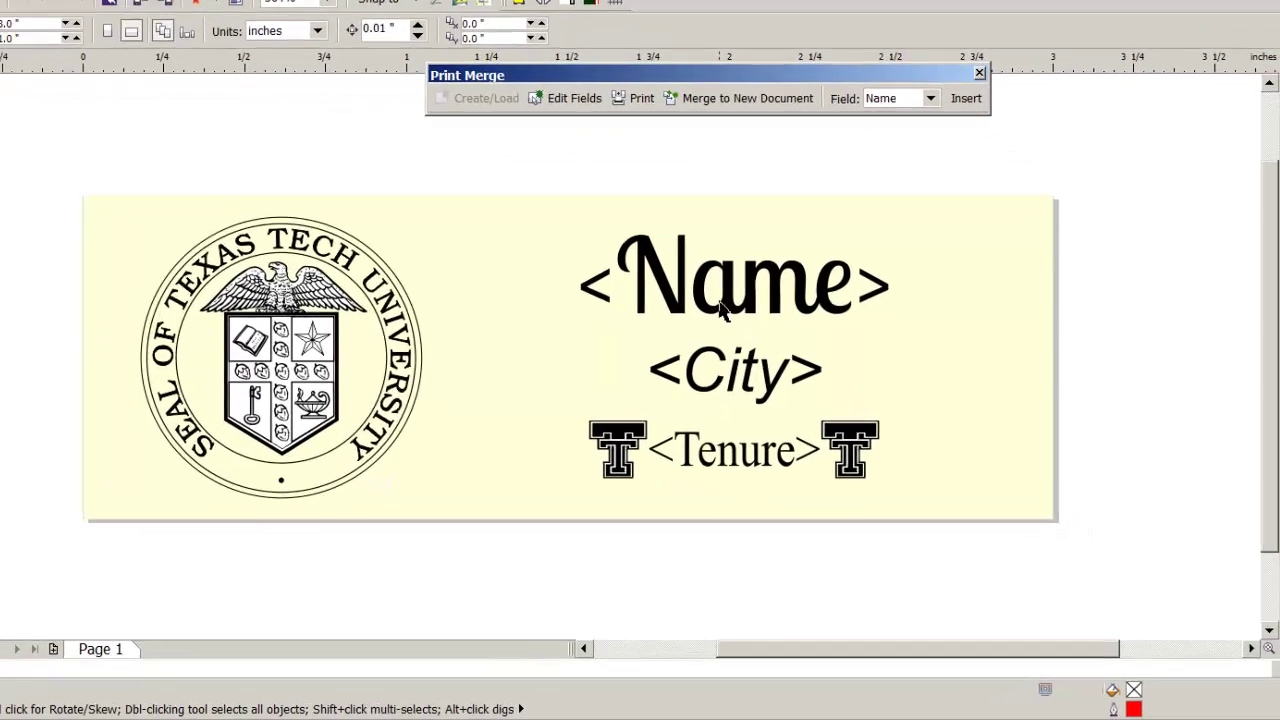
{"action": "left_click", "coordinate": [724, 309]}
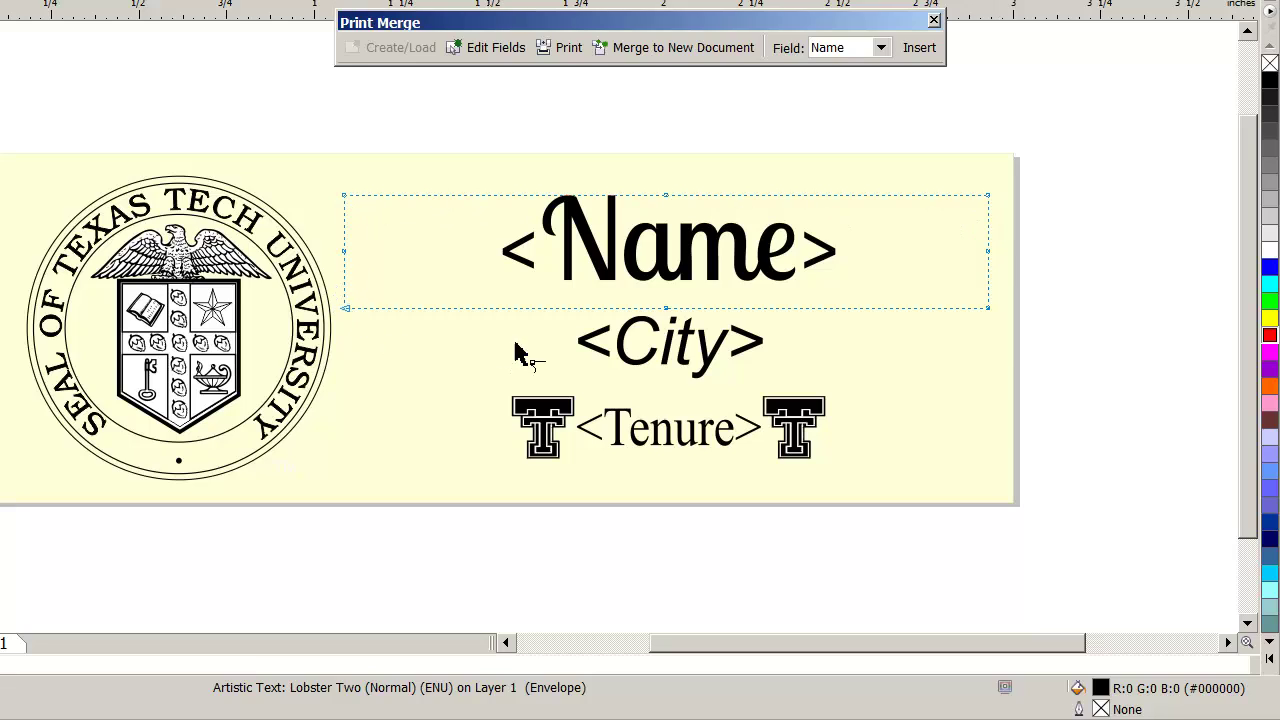
{"action": "left_click", "coordinate": [690, 362]}
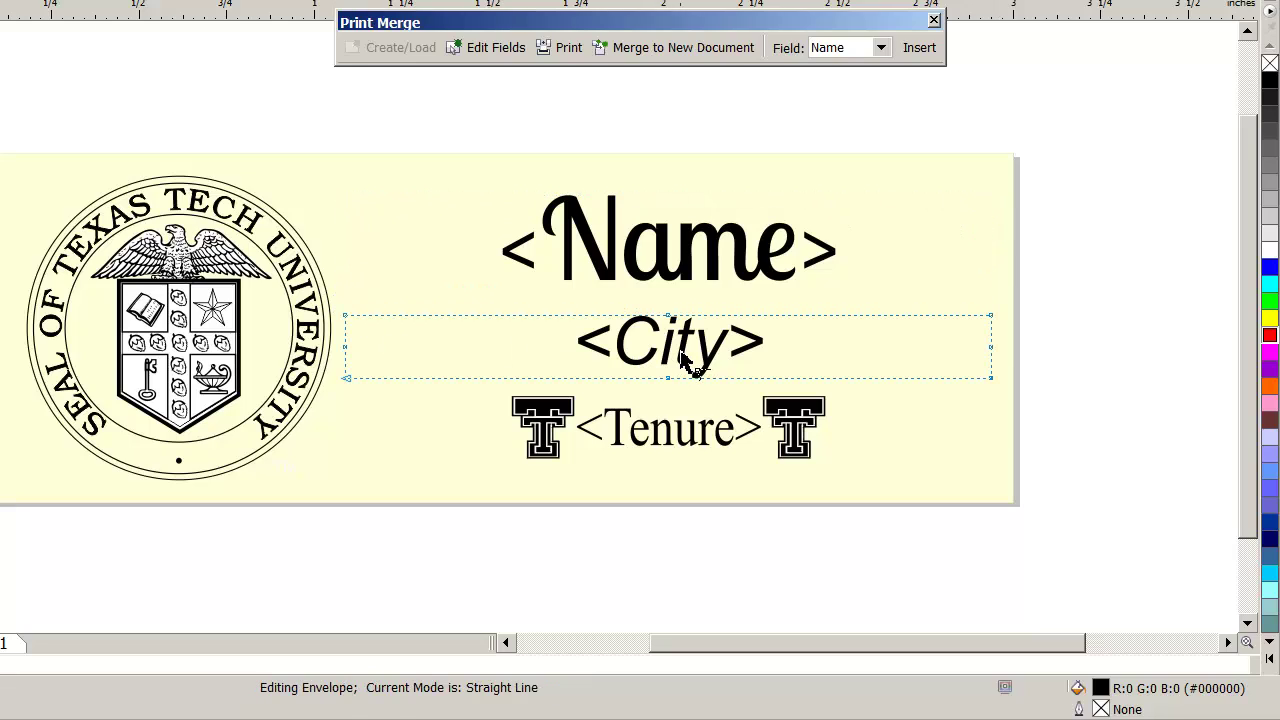
{"action": "left_click", "coordinate": [670, 435]}
Open 'yyy before Envelope inserted .cdr' from the 3 Print Merge Seminar folder and select its <Name> text
{"action": "key", "text": "alt+Tab"}
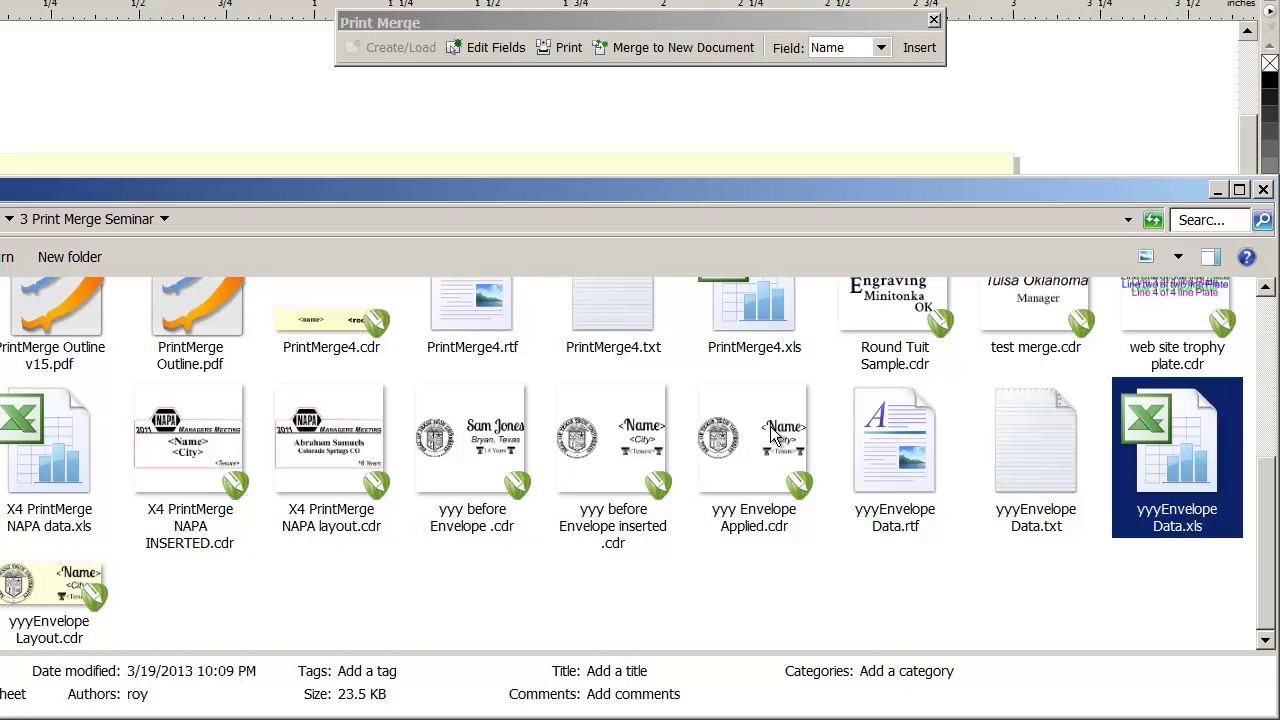
{"action": "left_click_drag", "start_coordinate": [1268, 530], "coordinate": [1268, 470]}
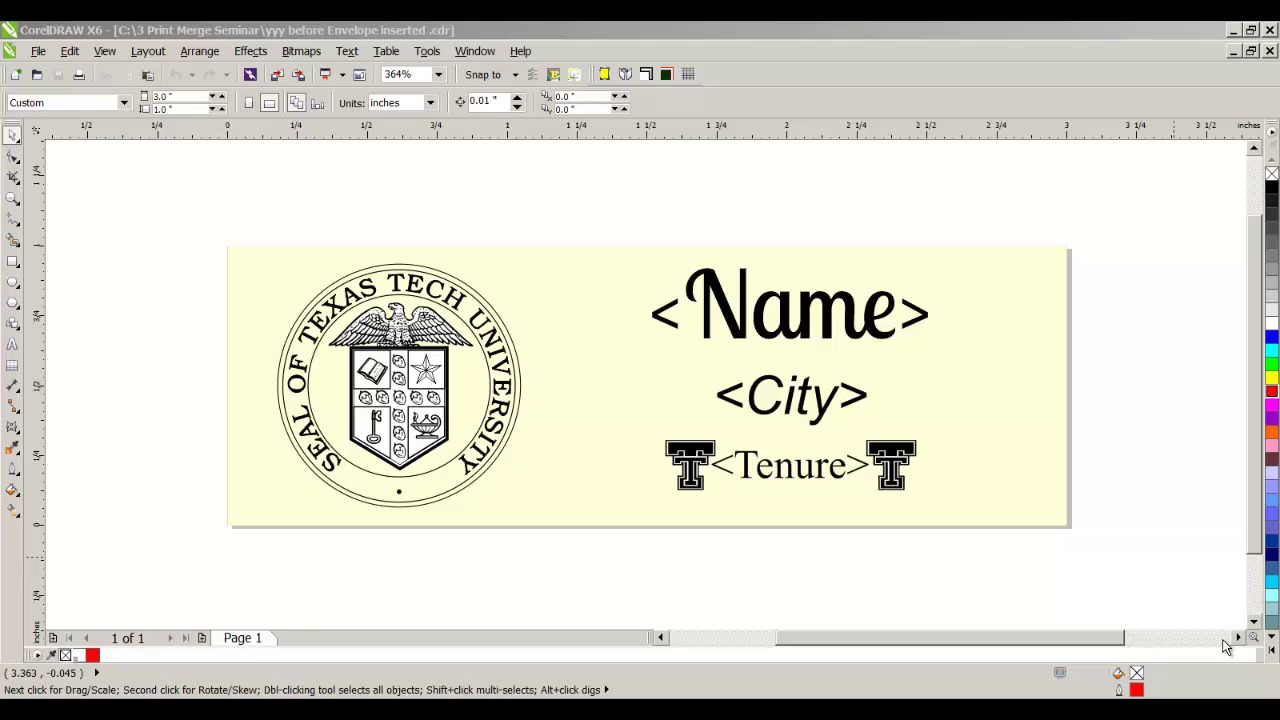
{"action": "double_click", "coordinate": [805, 330]}
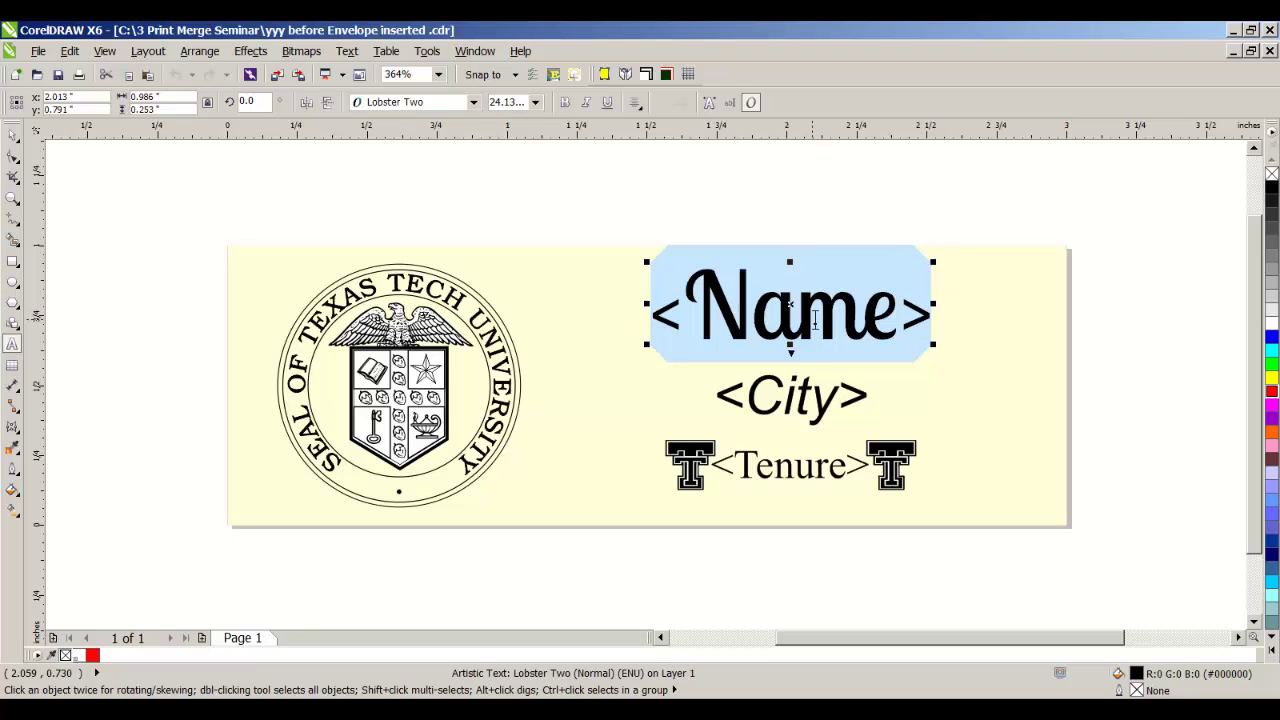
{"action": "left_click", "coordinate": [12, 133]}
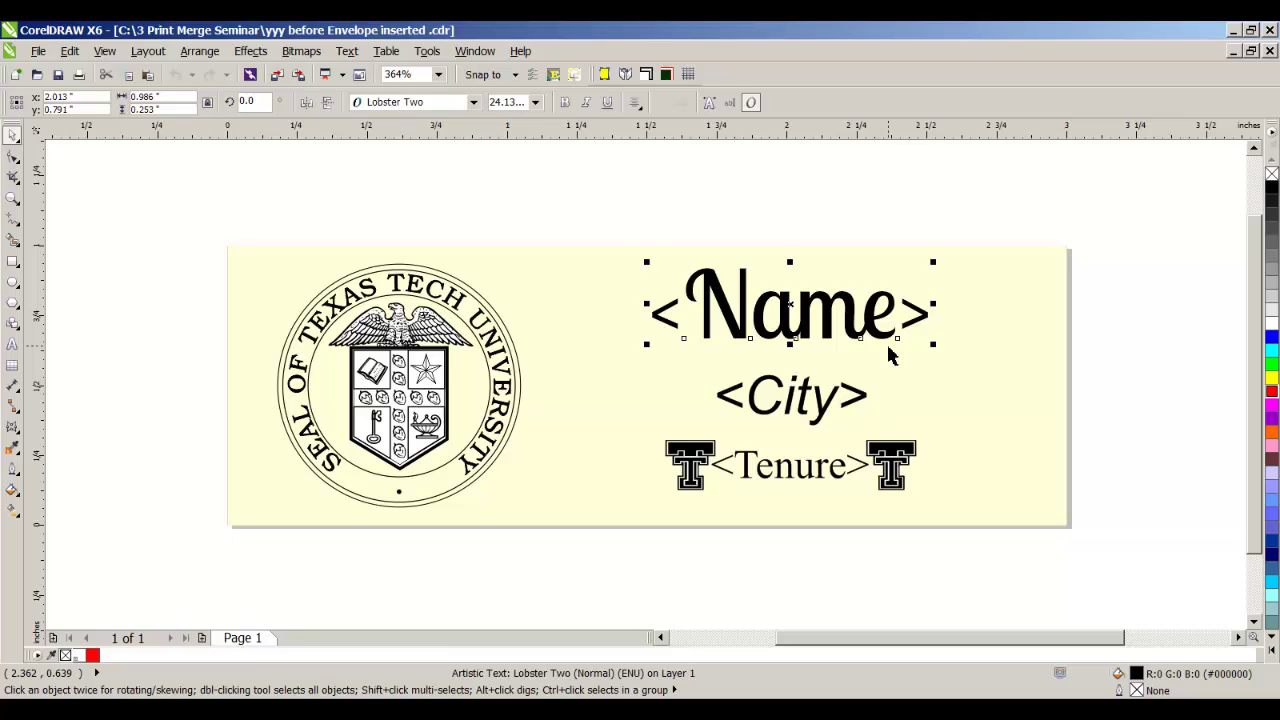
Try lengthening the <Name> text with the letters yyjy
{"action": "left_click", "coordinate": [12, 344]}
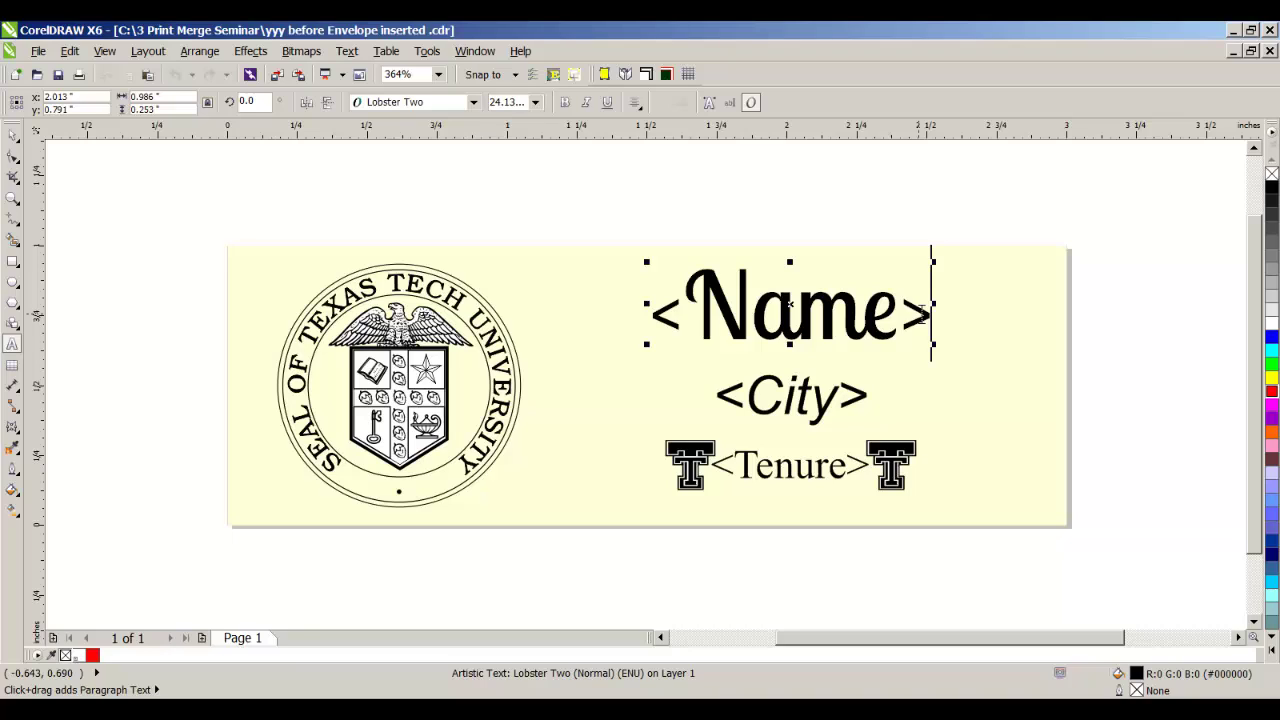
{"action": "type", "text": "y"}
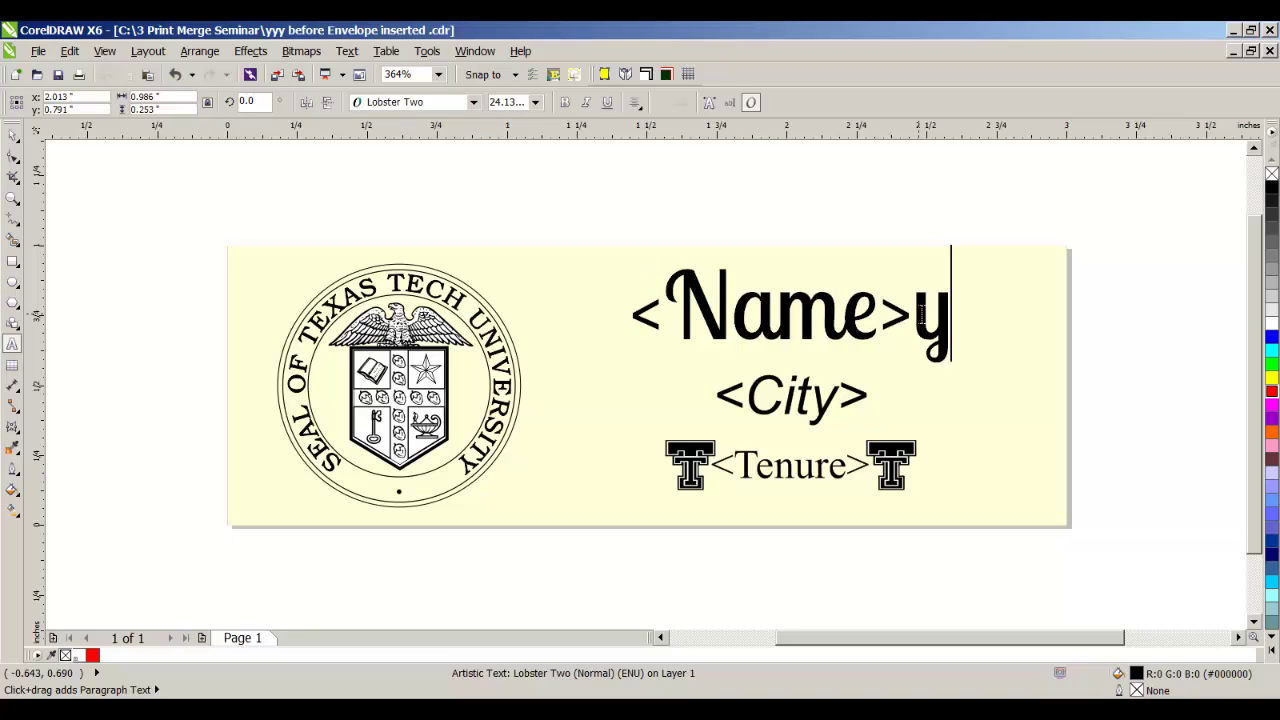
{"action": "type", "text": "yj"}
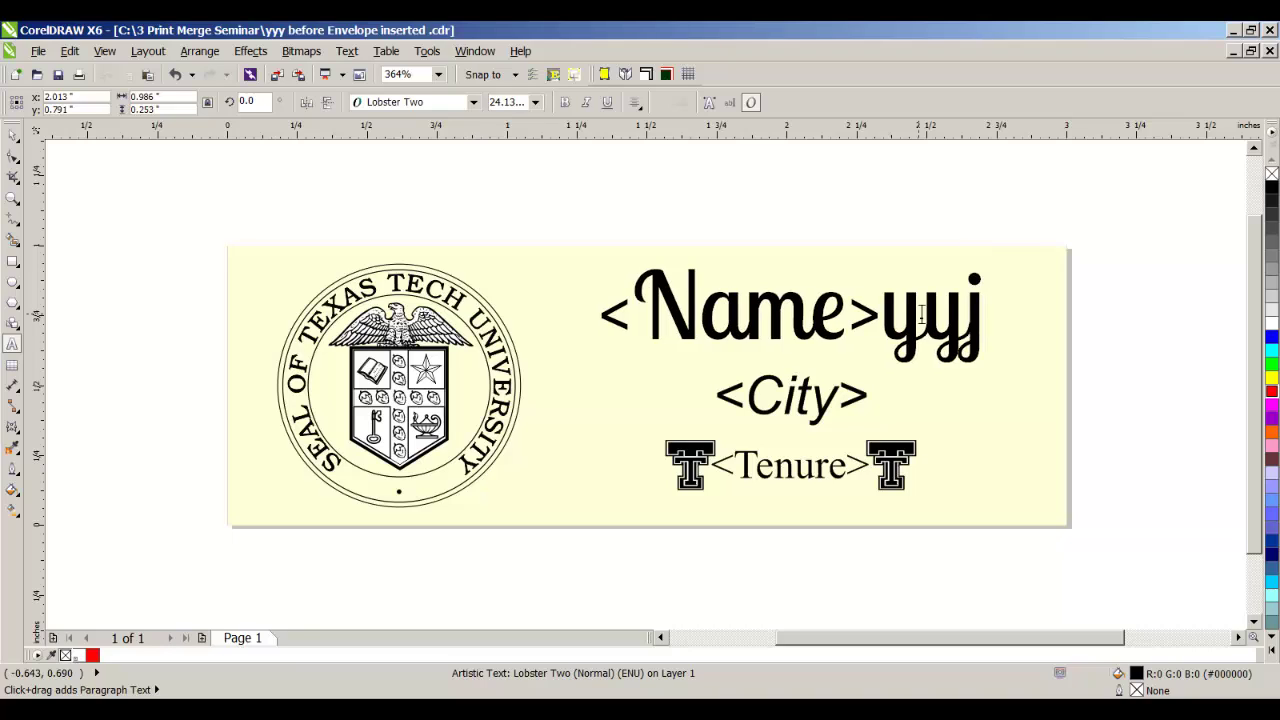
{"action": "type", "text": "y"}
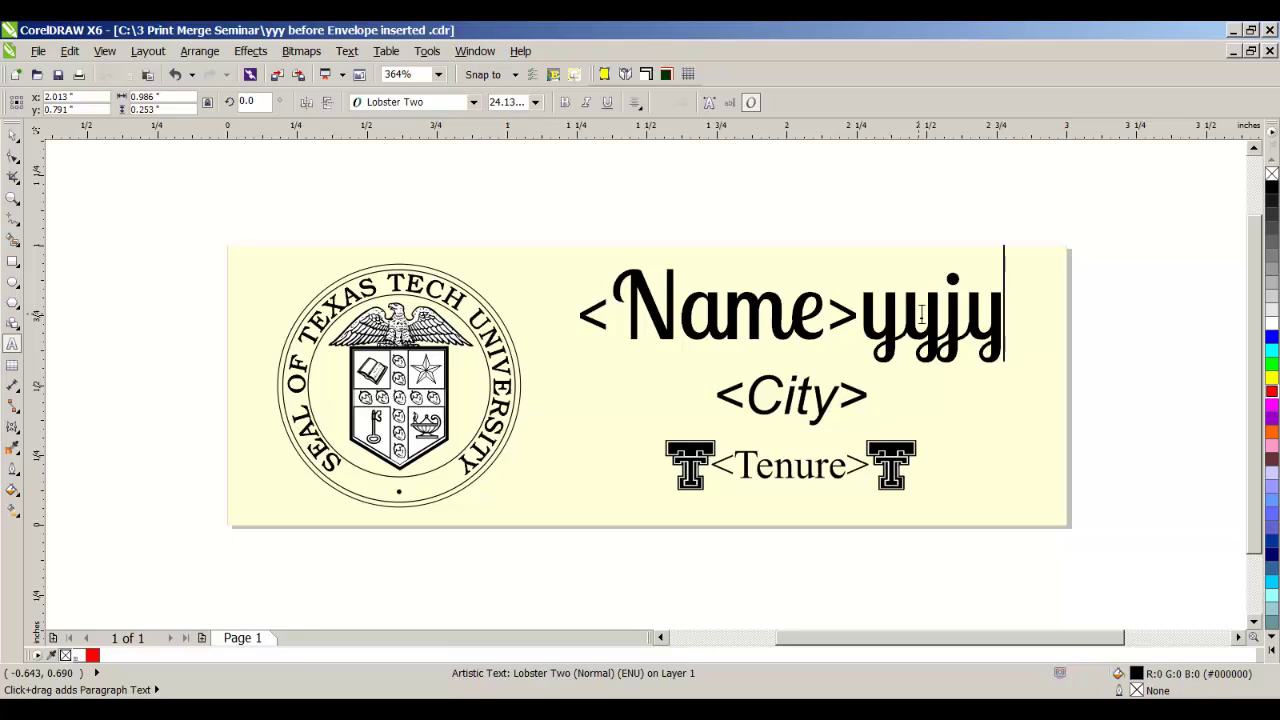
{"action": "key", "text": "BackSpace"}
{"action": "key", "text": "BackSpace"}
{"action": "key", "text": "BackSpace"}
{"action": "key", "text": "BackSpace"}
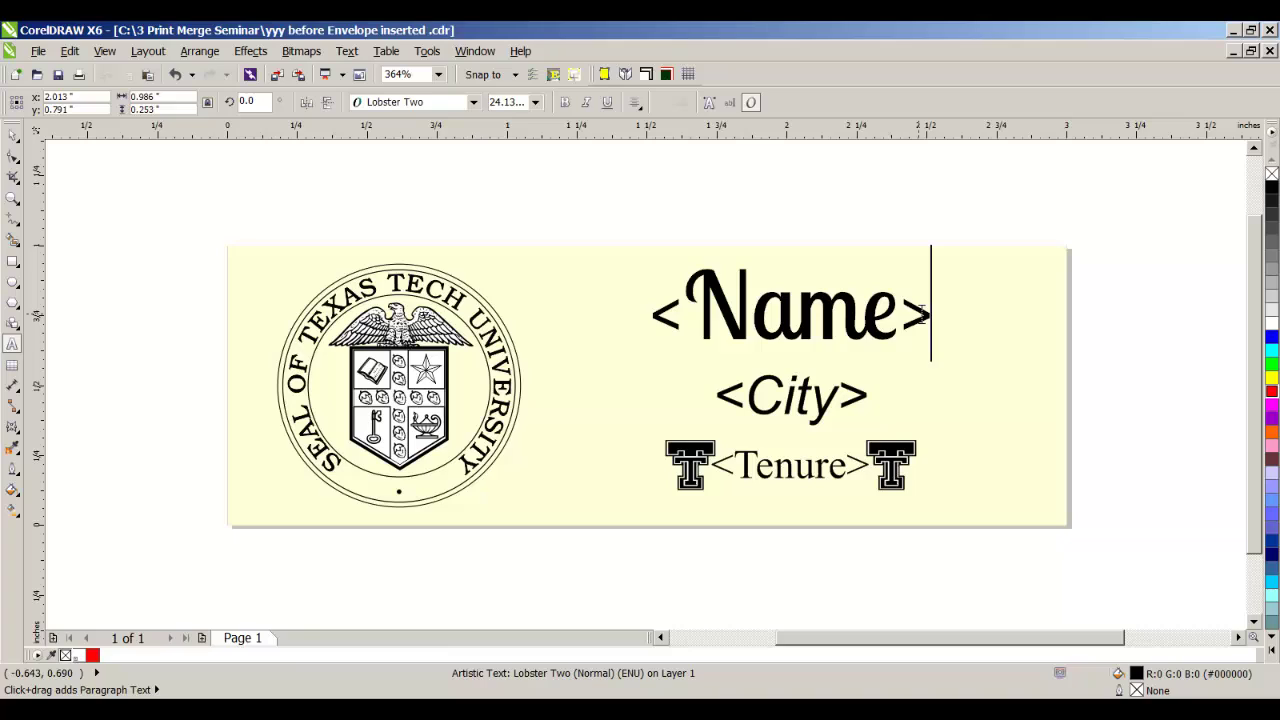
{"action": "key", "text": "Escape"}
Append 14 vertical bars after <Name> so the line spans from the seal to near the badge's edge
{"action": "left_click", "coordinate": [921, 313]}
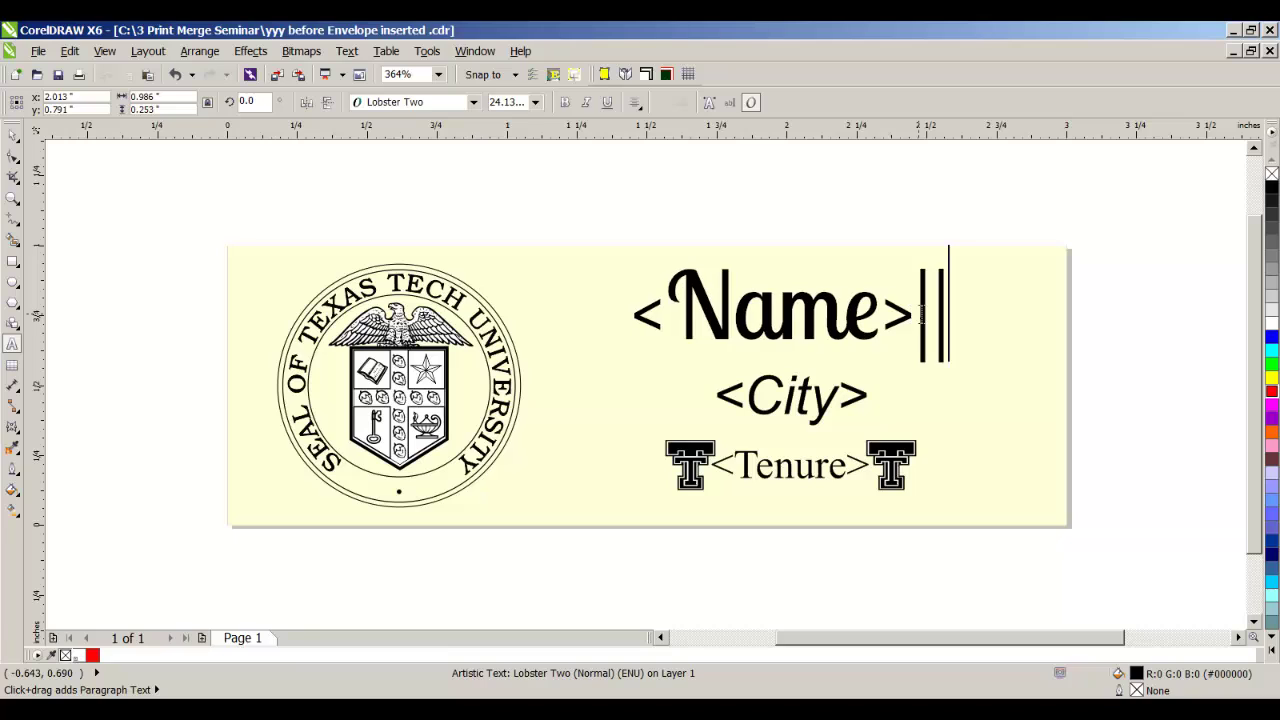
{"action": "type", "text": "|||"}
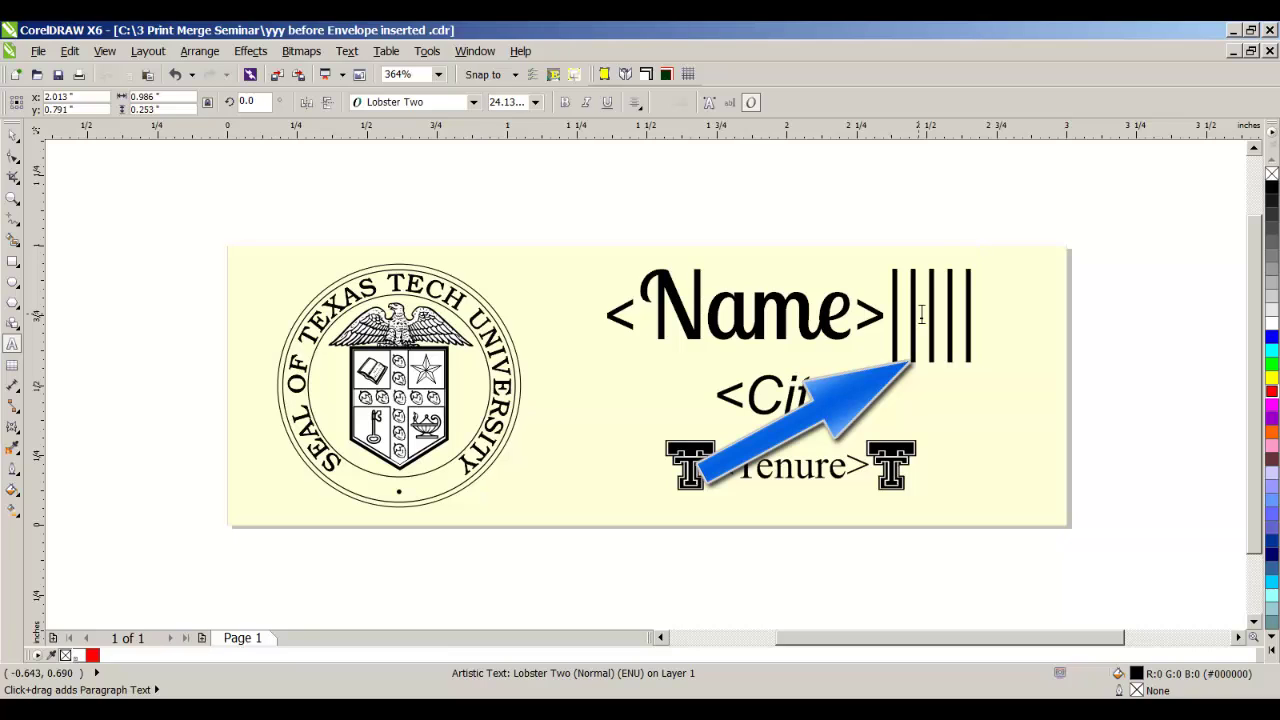
{"action": "type", "text": "|||||"}
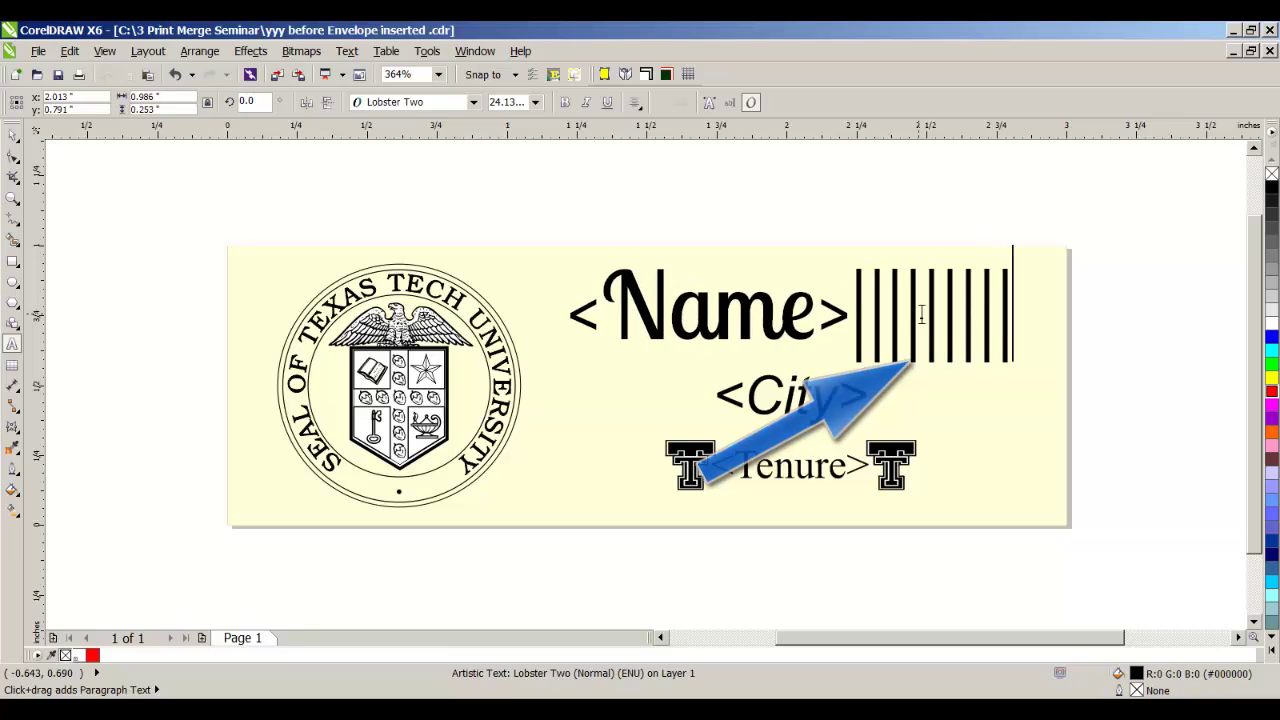
{"action": "type", "text": "|"}
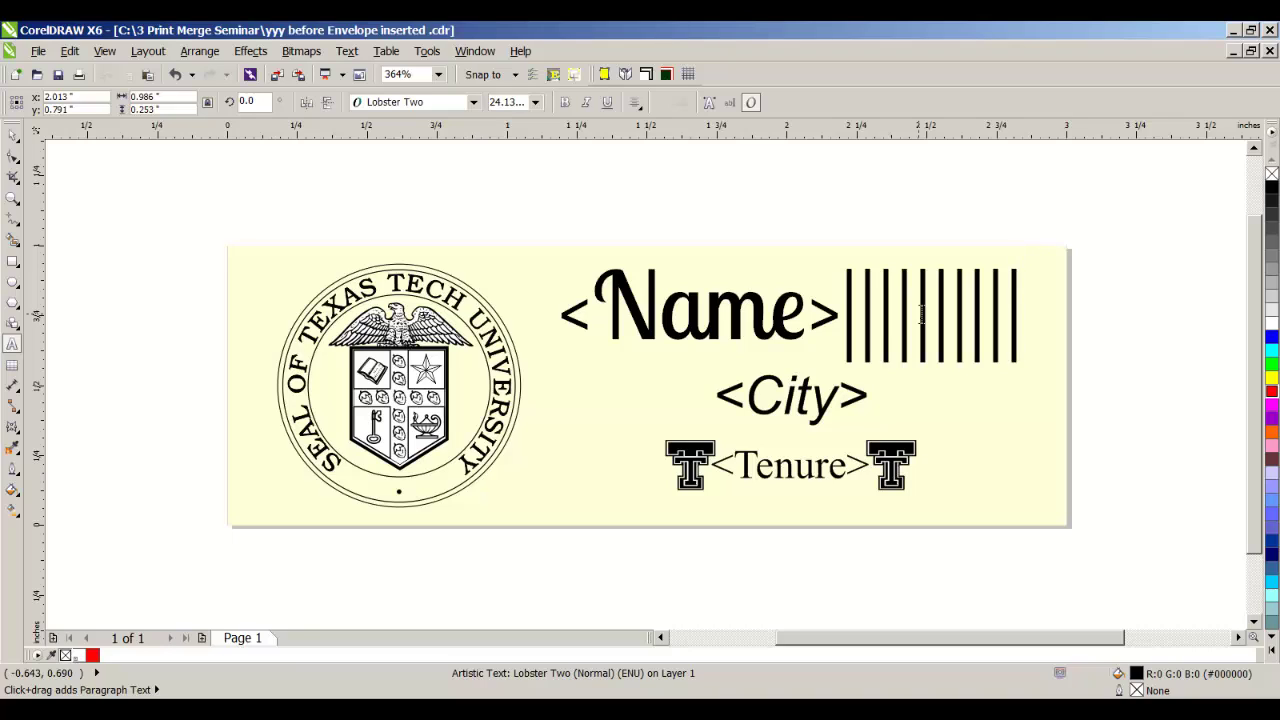
{"action": "type", "text": "|||"}
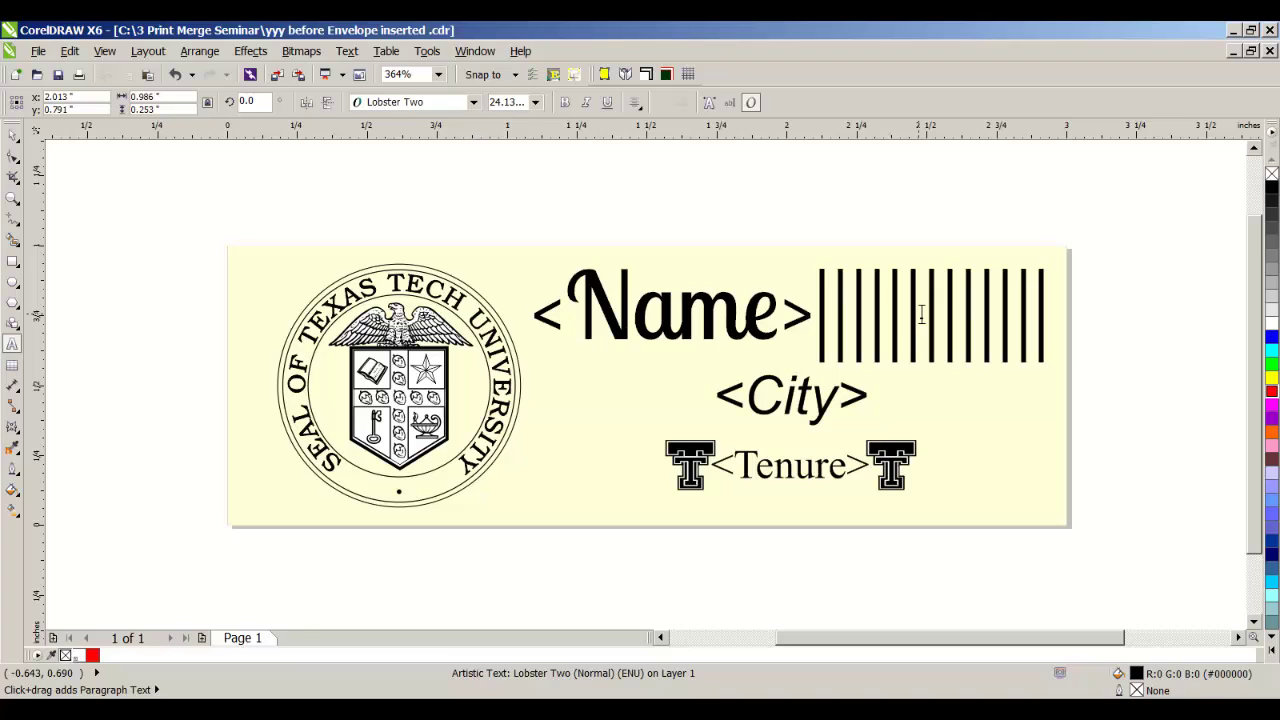
{"action": "type", "text": "|"}
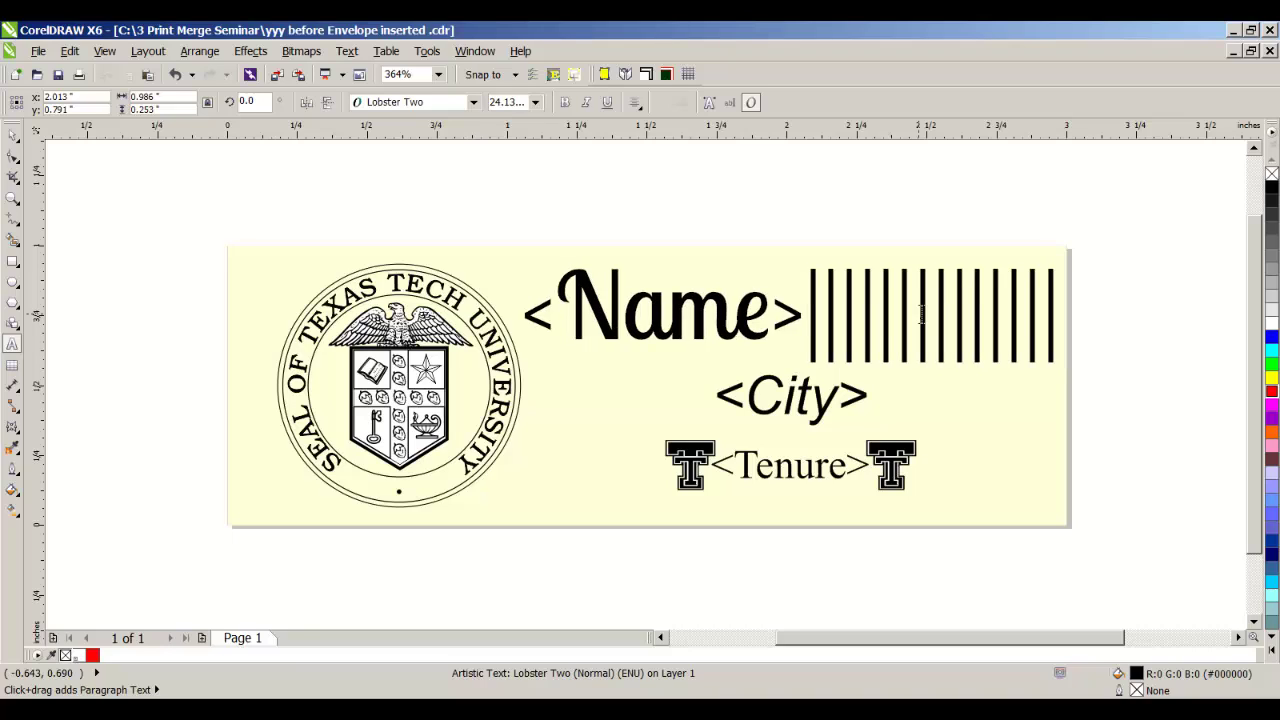
Append vertical bars after <City> until the line is about 1.87 in wide, matching the <Name> line
{"action": "left_click", "coordinate": [866, 397]}
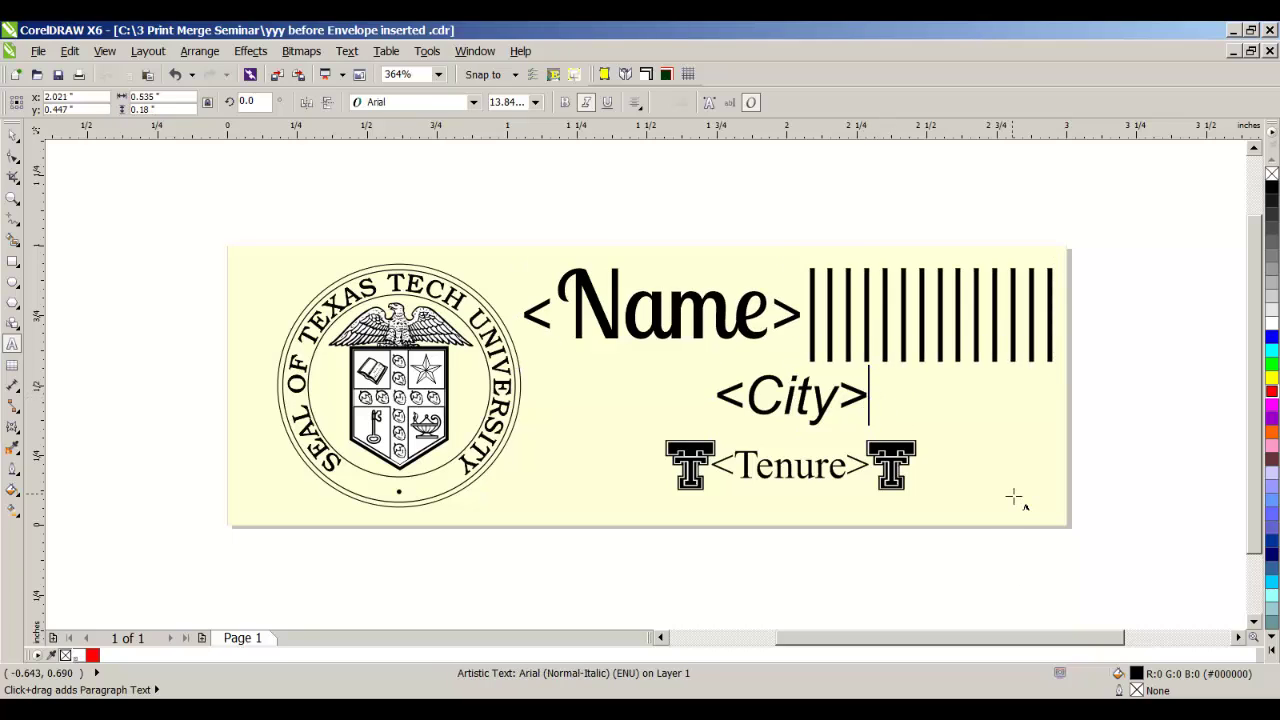
{"action": "type", "text": "||"}
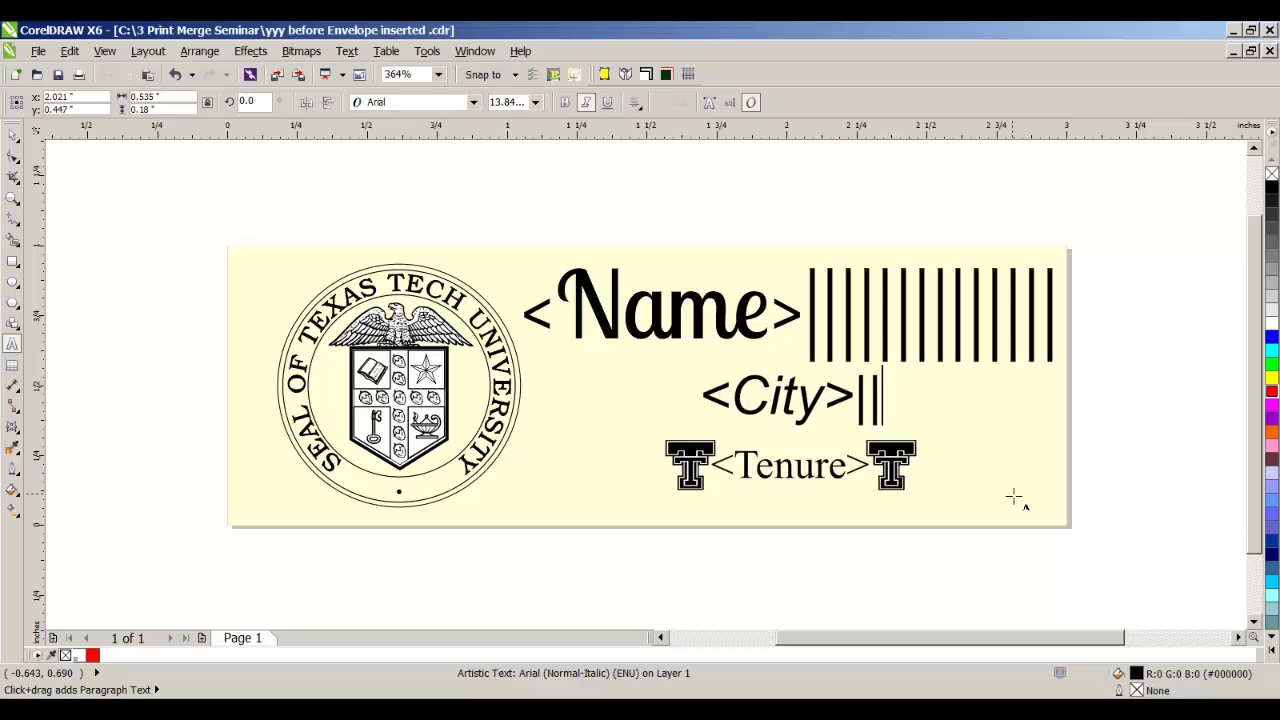
{"action": "type", "text": "|||||||||||||||||"}
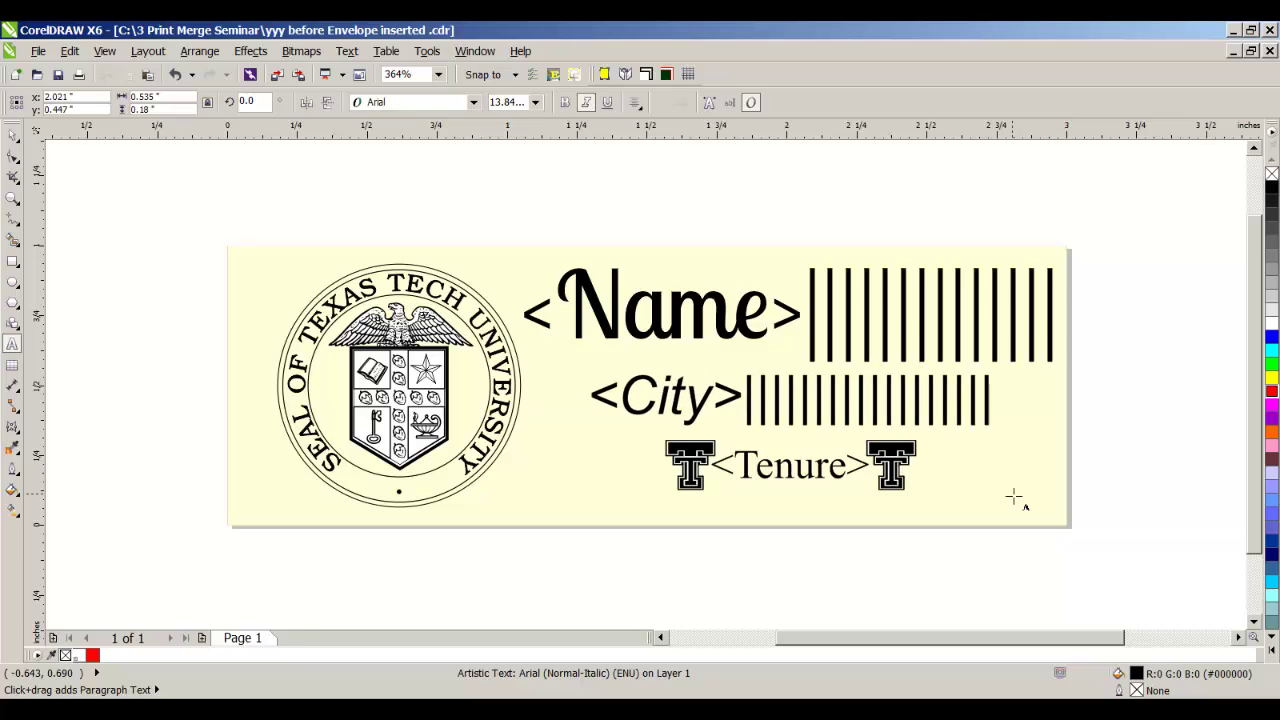
{"action": "type", "text": "|||||||||||"}
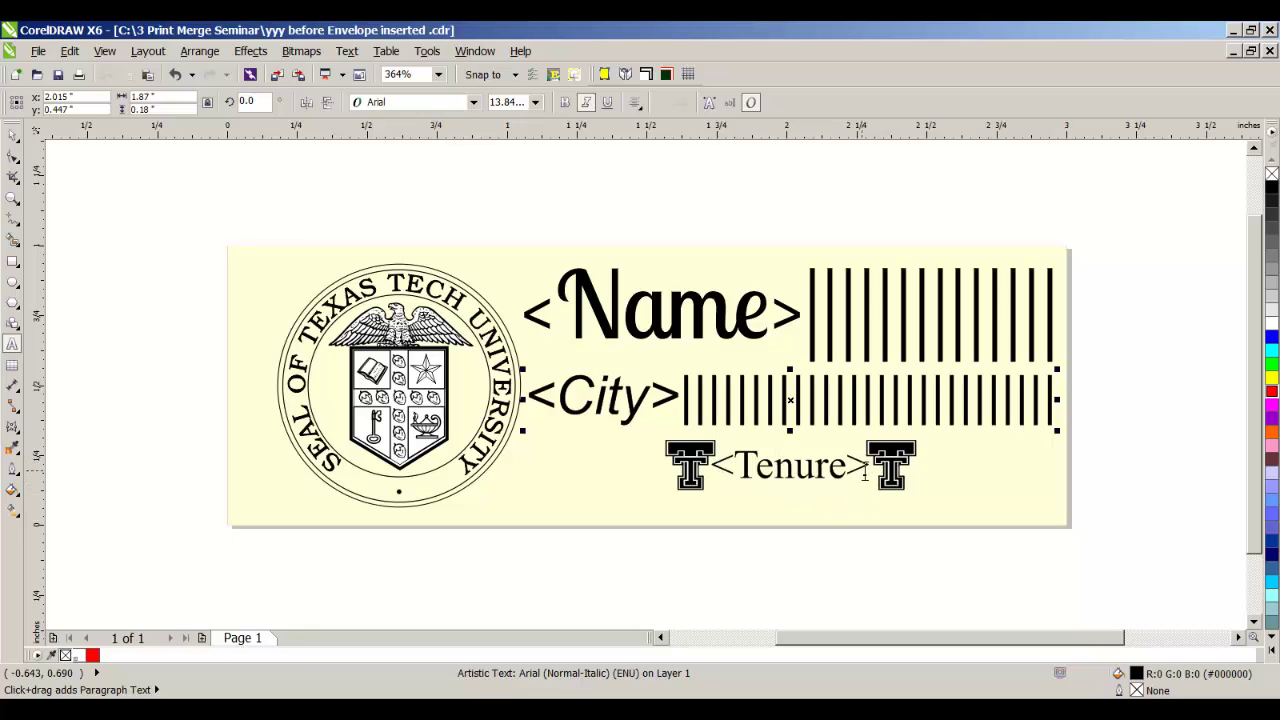
Apply a new straight-line envelope with Putty mapping to the bar-padded <Name> text
{"action": "left_click", "coordinate": [31, 133]}
{"action": "left_click", "coordinate": [856, 226]}
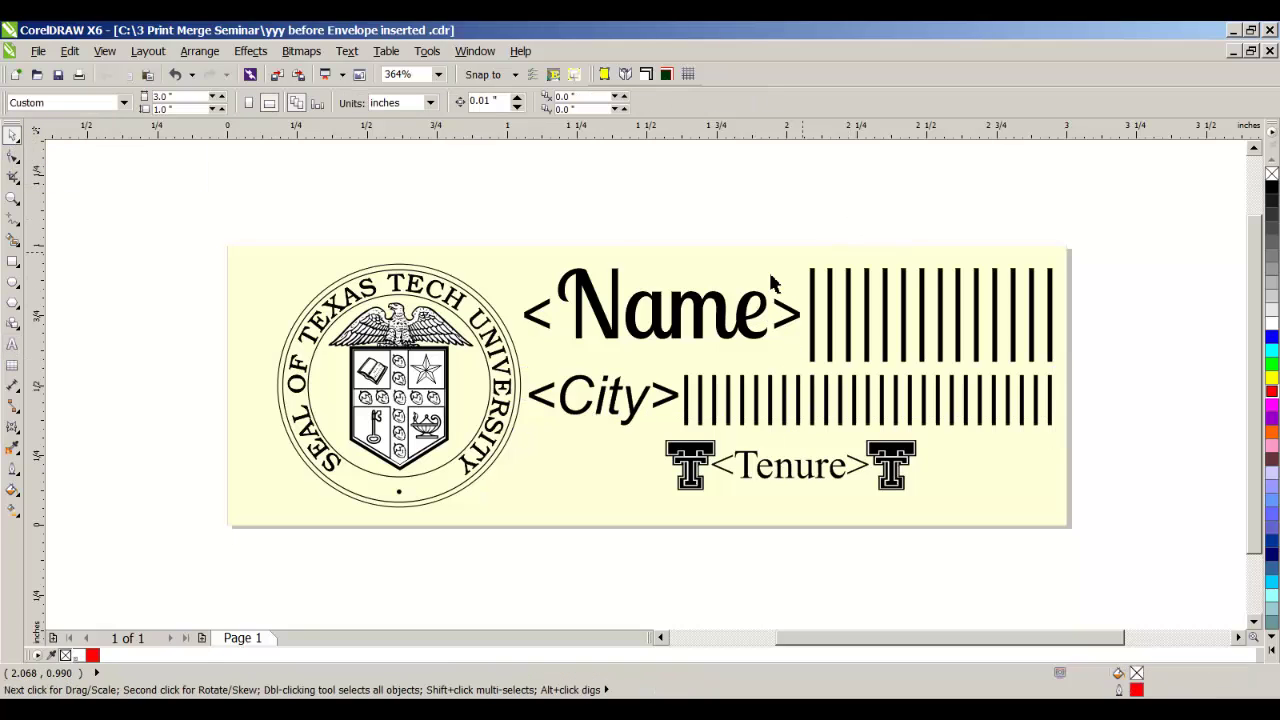
{"action": "left_click", "coordinate": [748, 318]}
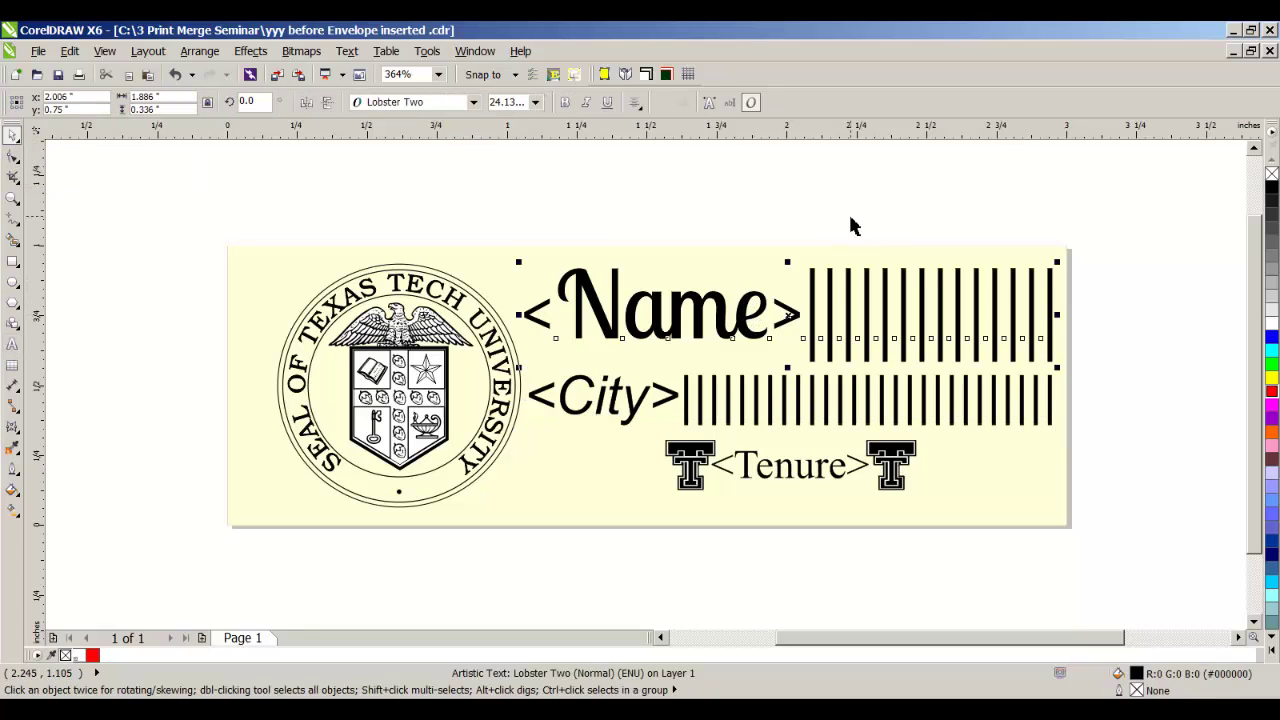
{"action": "left_click", "coordinate": [250, 51]}
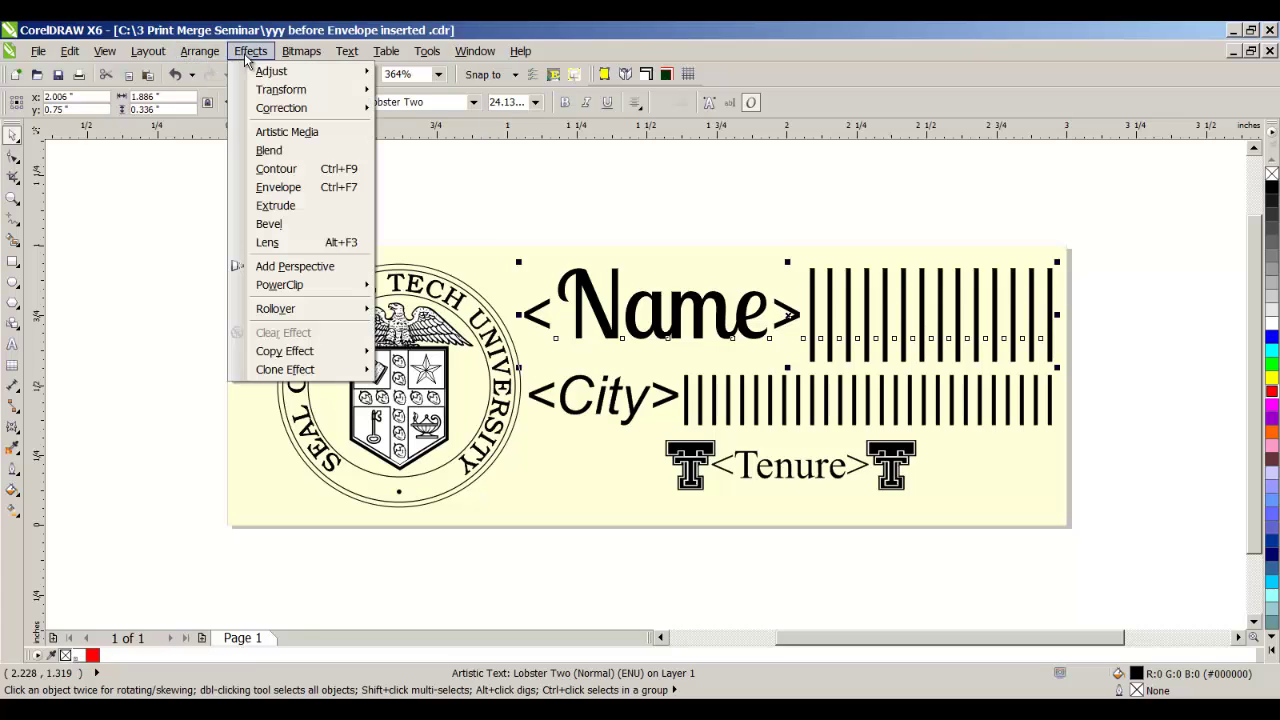
{"action": "left_click", "coordinate": [278, 187]}
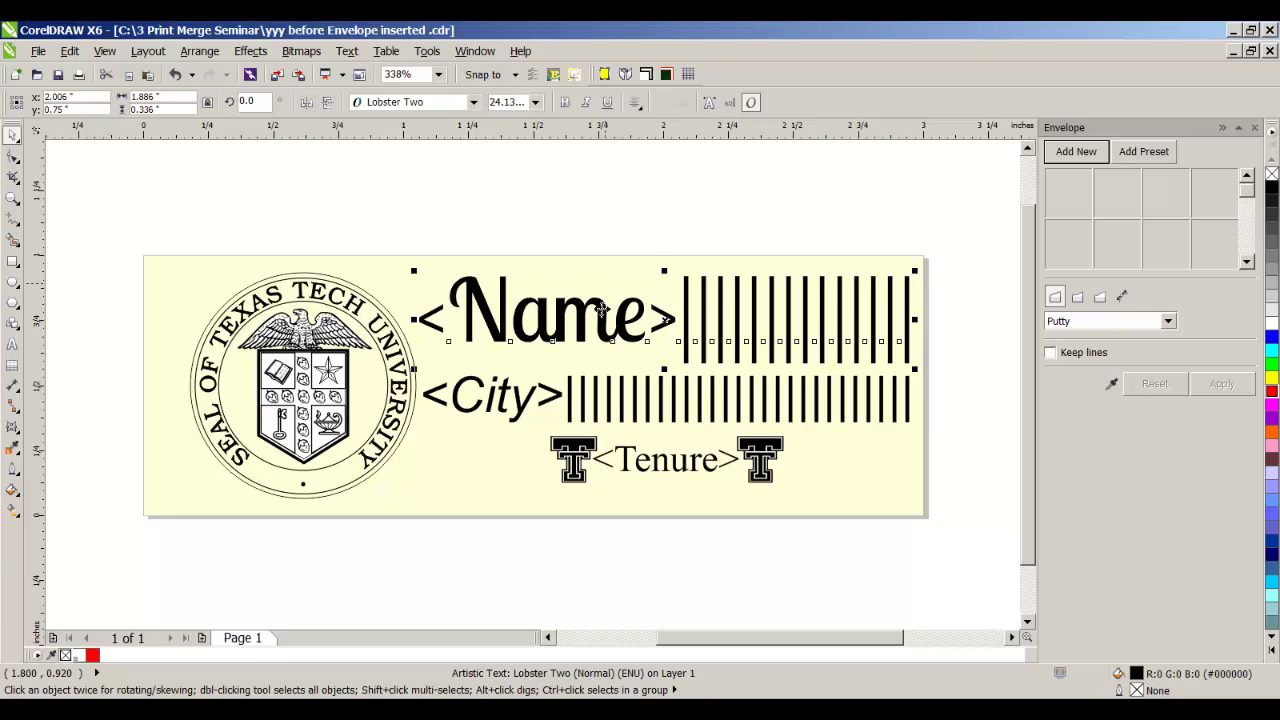
{"action": "left_click", "coordinate": [1090, 157]}
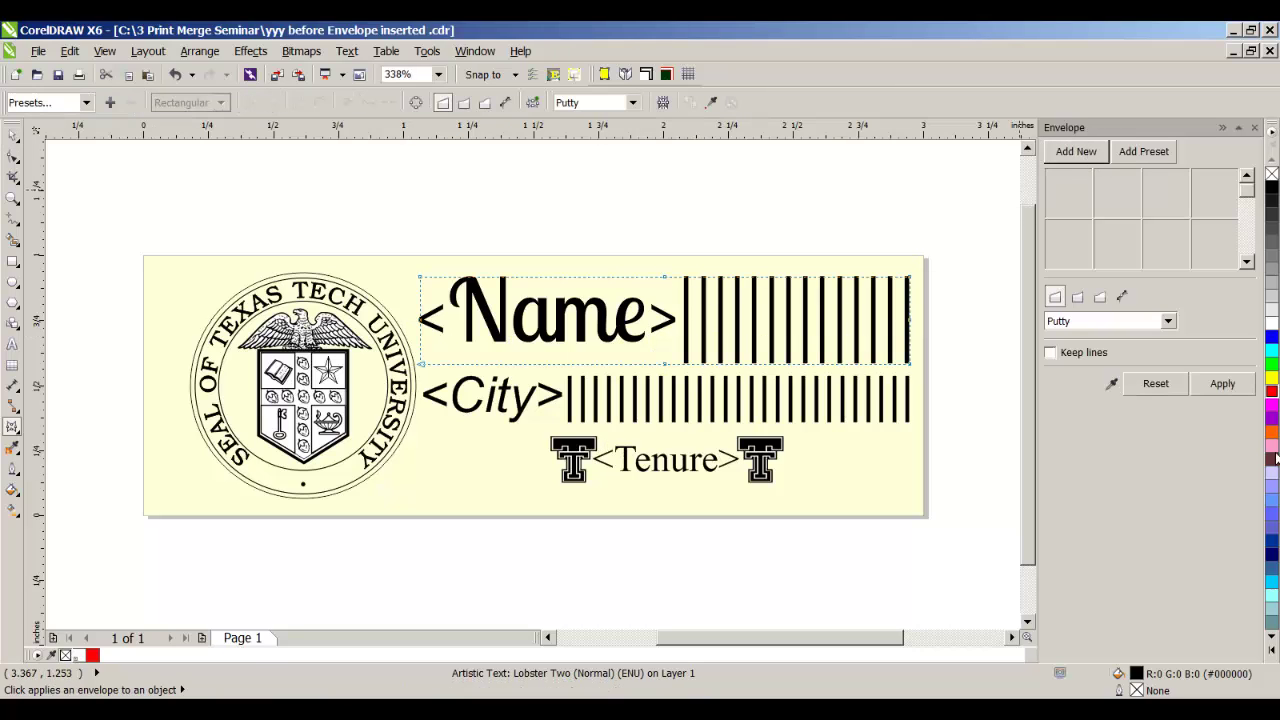
{"action": "left_click", "coordinate": [1233, 388]}
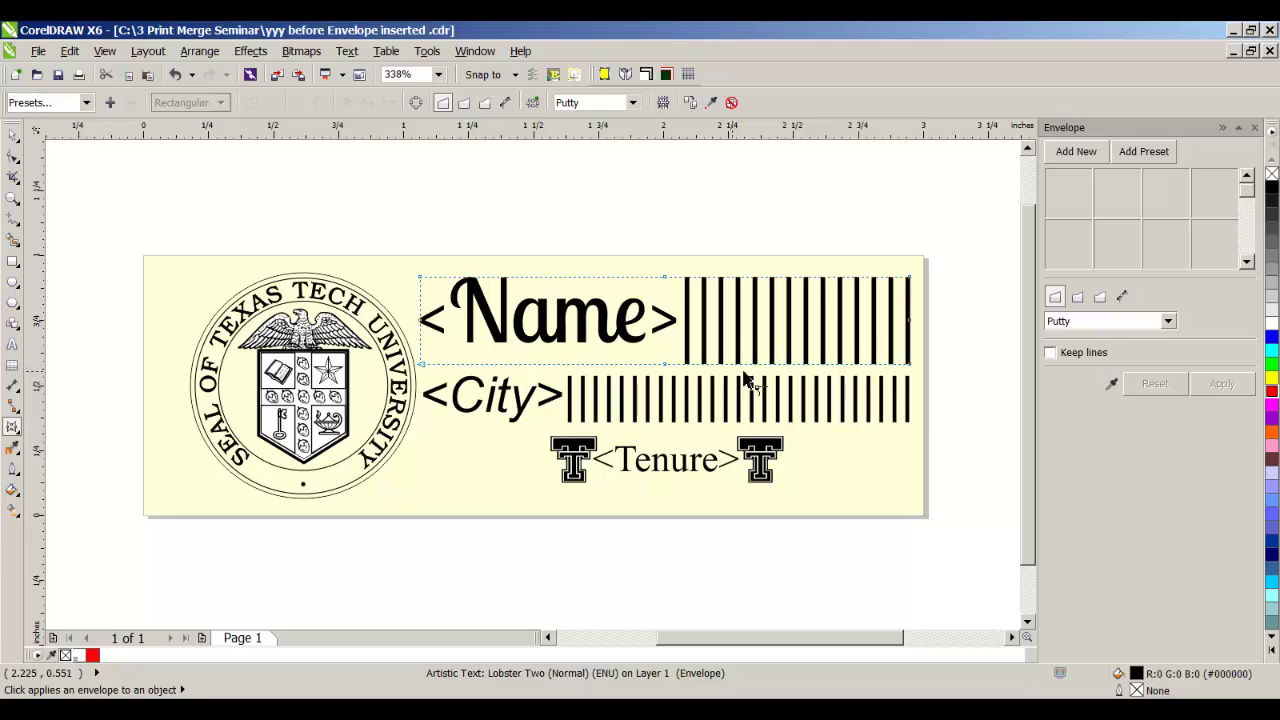
Apply a new straight-line Putty envelope to the bar-padded <City> line and another to the <Tenure> text
{"action": "left_click", "coordinate": [690, 414]}
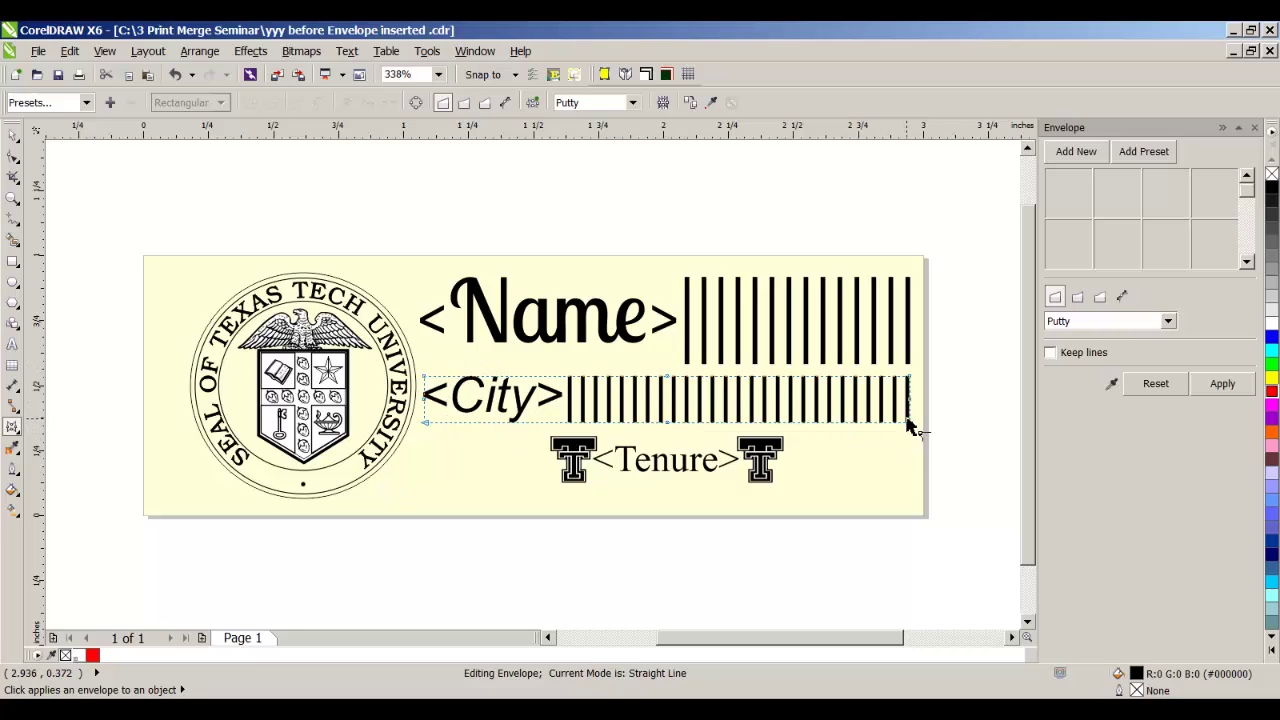
{"action": "left_click", "coordinate": [1080, 158]}
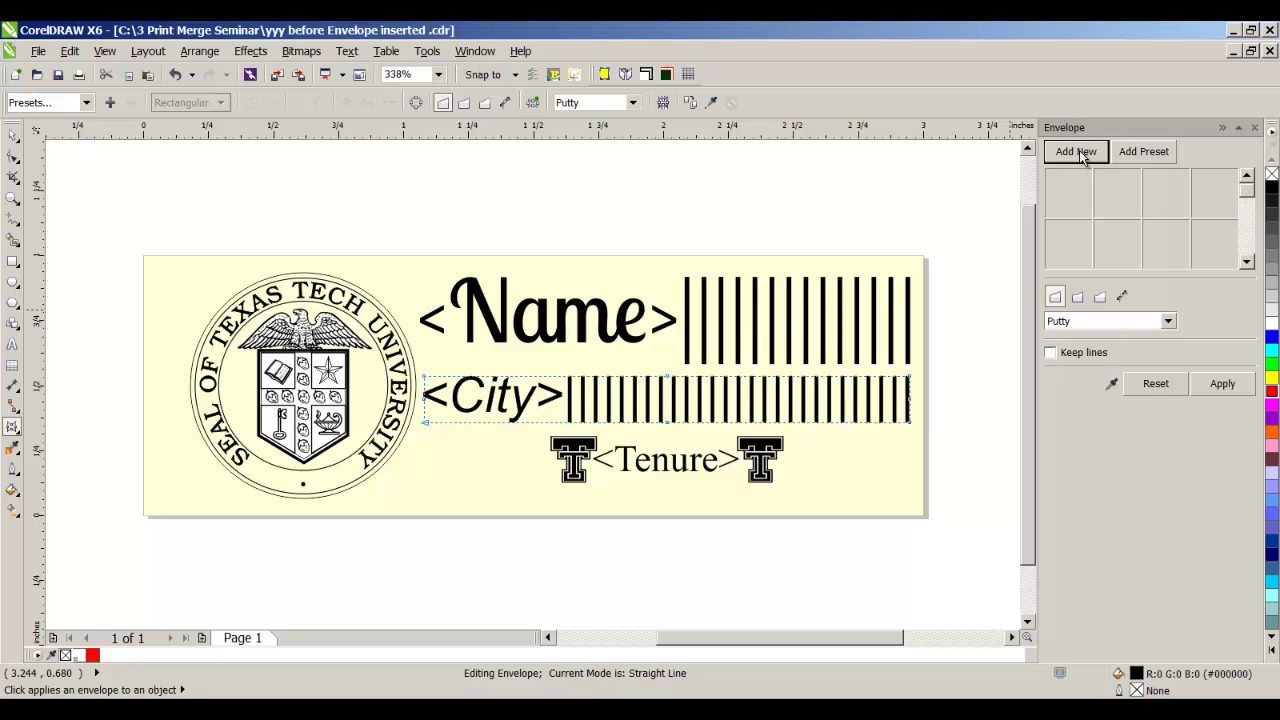
{"action": "left_click", "coordinate": [1228, 385]}
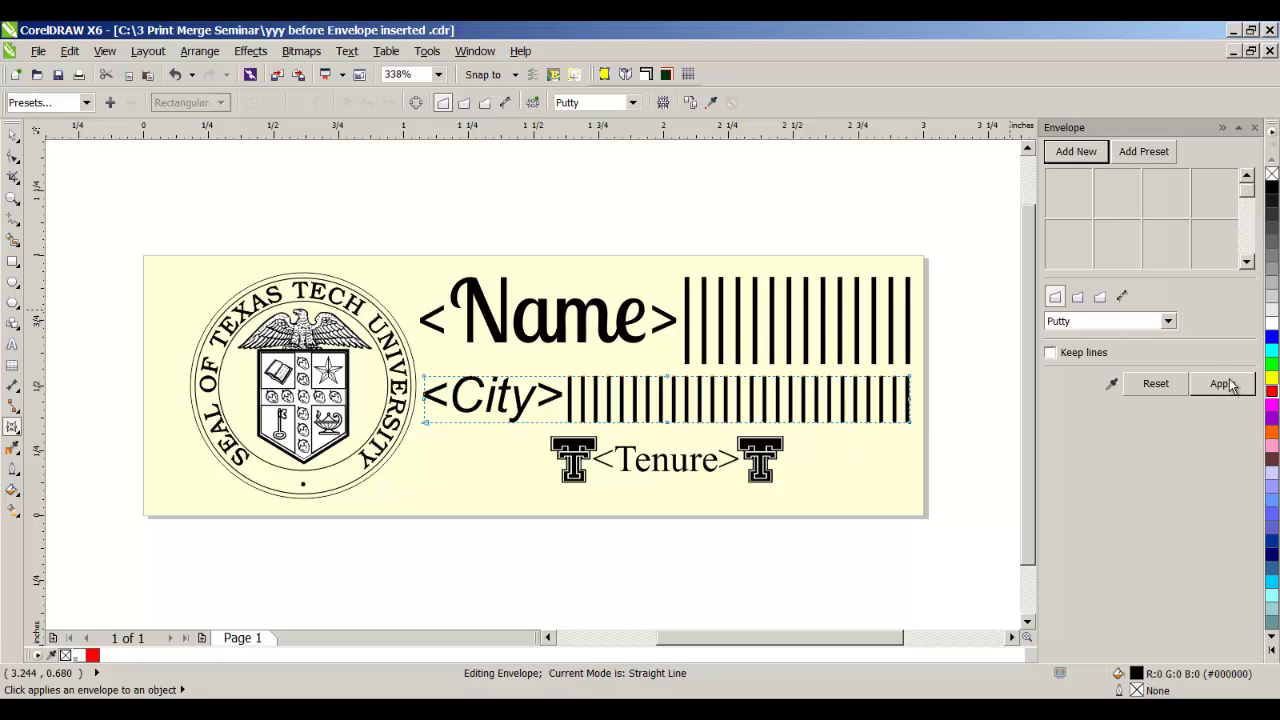
{"action": "left_click", "coordinate": [686, 468]}
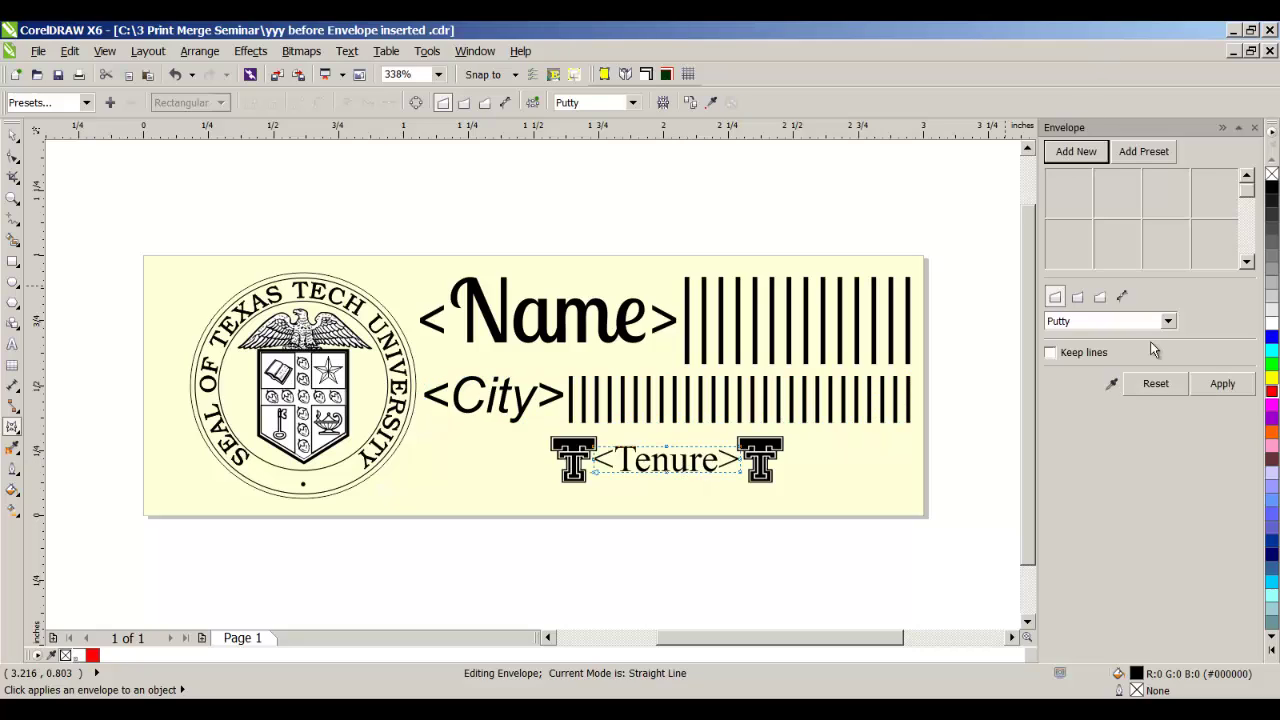
{"action": "left_click", "coordinate": [1230, 384]}
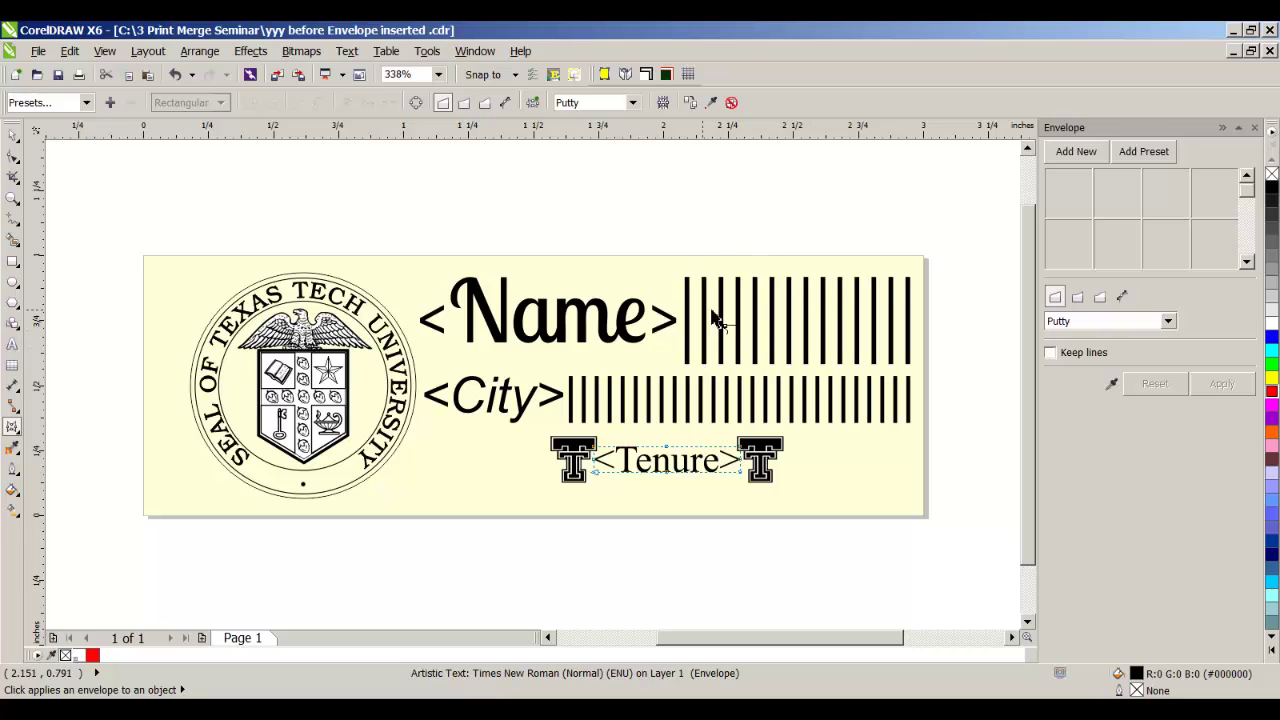
Replace every "|" character in the badge text with nothing, leaving only the merge fields
{"action": "left_click", "coordinate": [14, 134]}
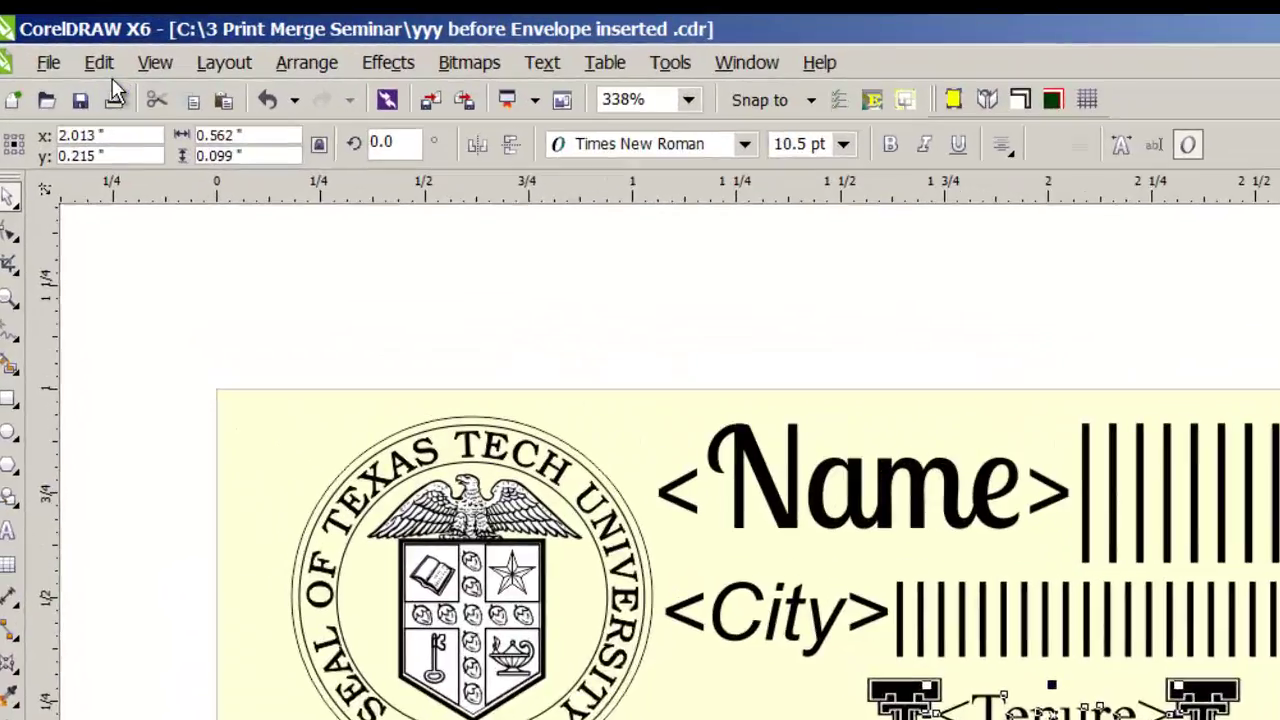
{"action": "left_click", "coordinate": [108, 63]}
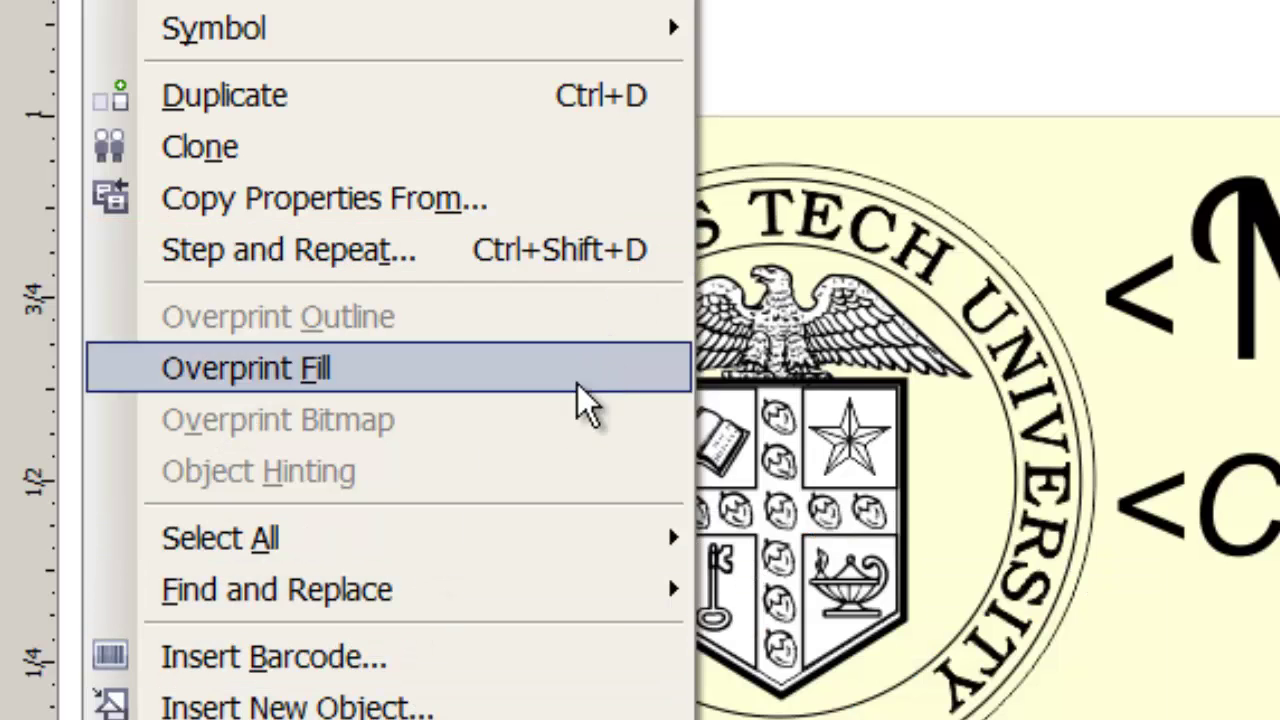
{"action": "mouse_move", "coordinate": [447, 598]}
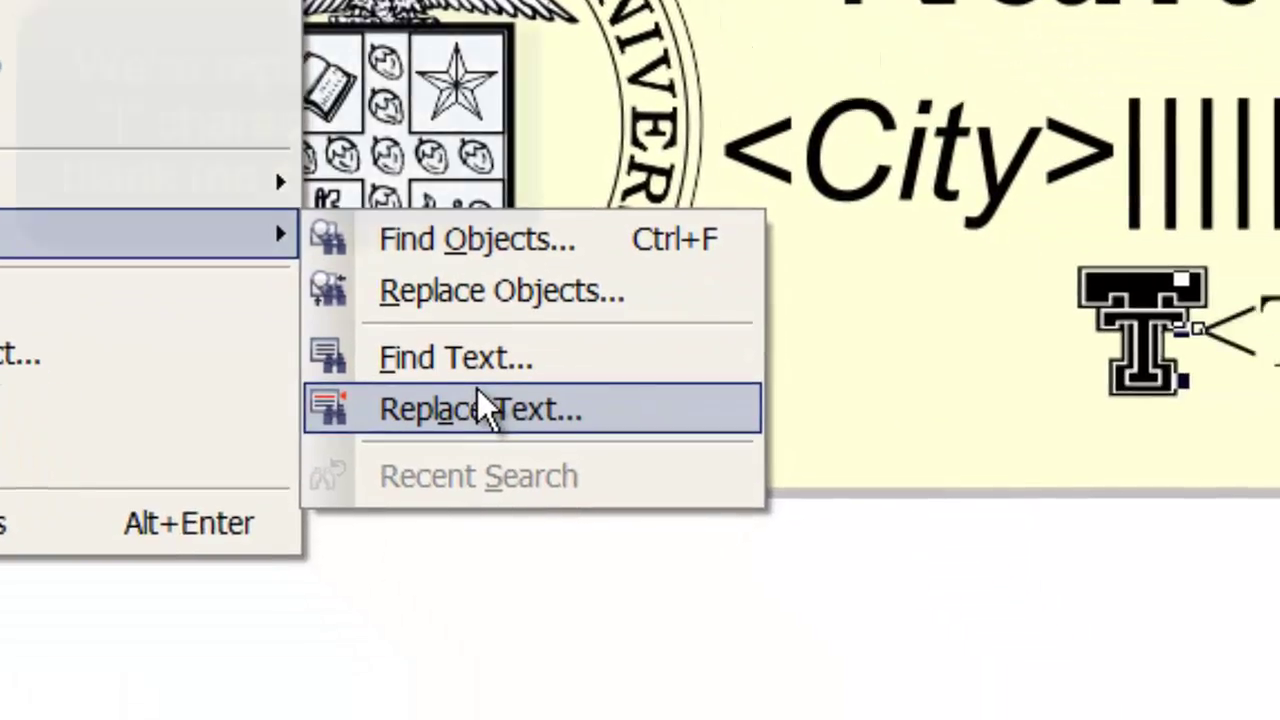
{"action": "left_click", "coordinate": [880, 719]}
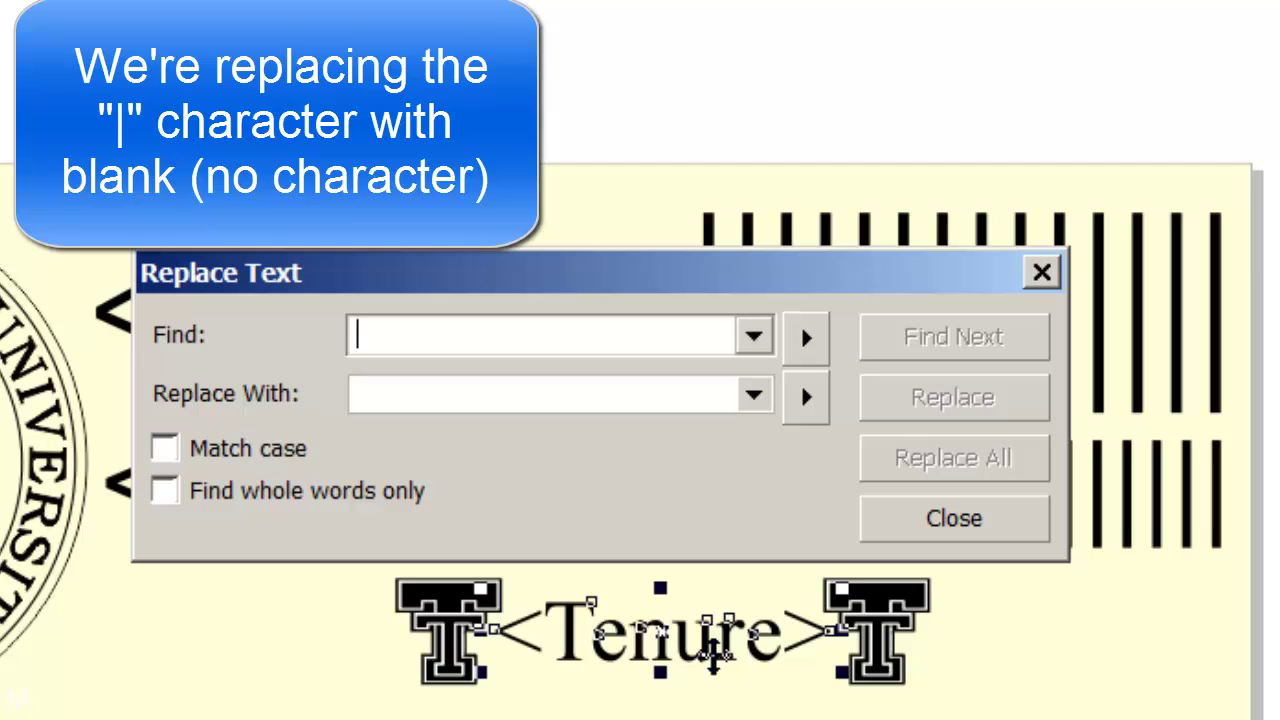
{"action": "type", "text": "|"}
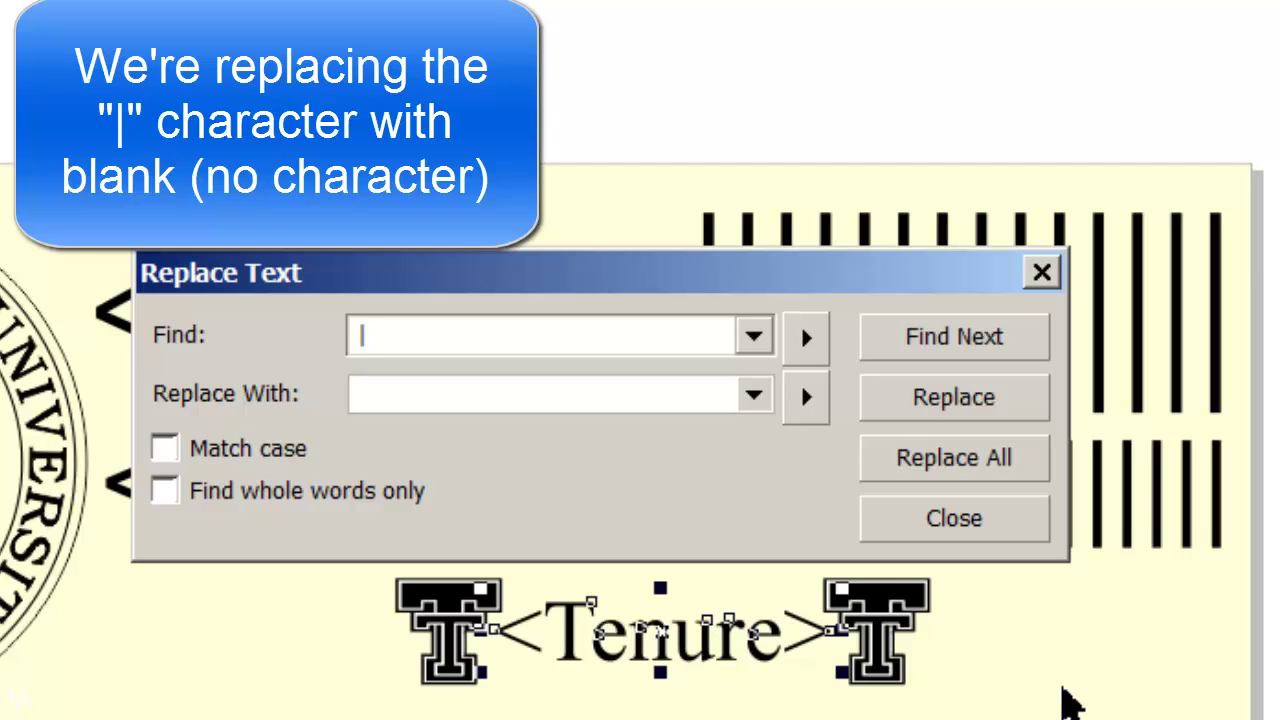
{"action": "left_click", "coordinate": [946, 462]}
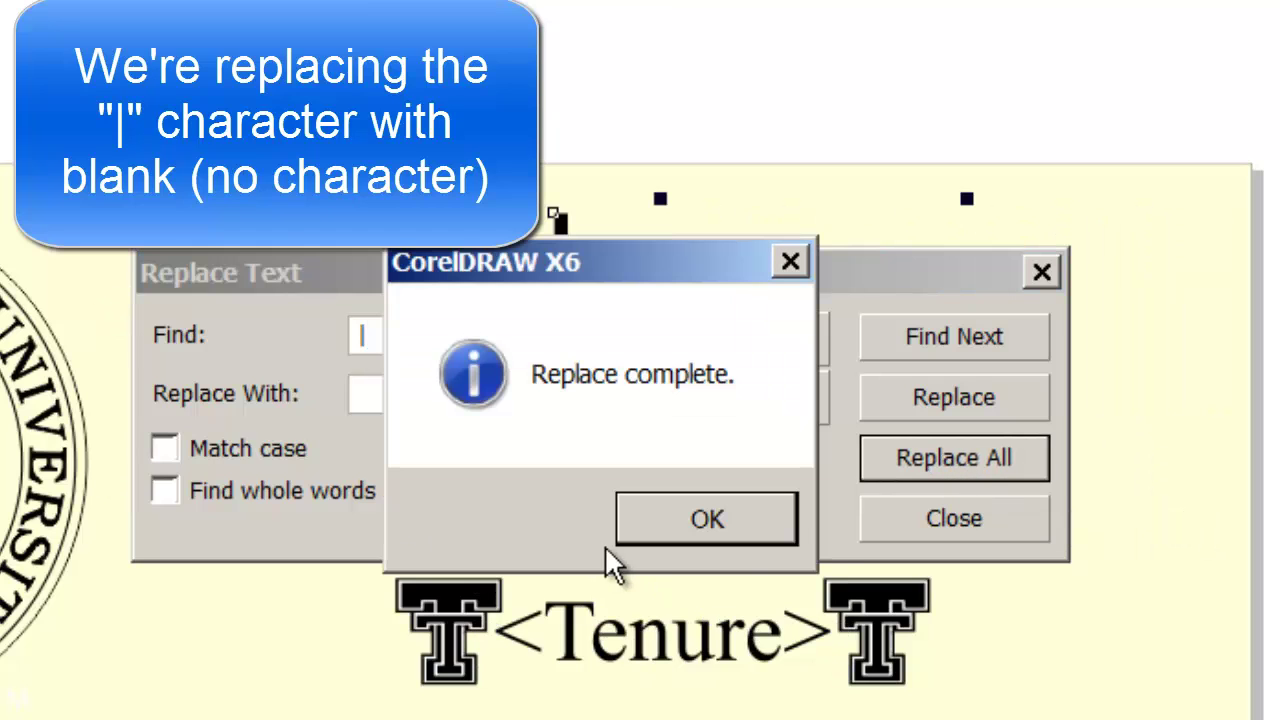
{"action": "left_click", "coordinate": [781, 522]}
{"action": "left_click", "coordinate": [1040, 278]}
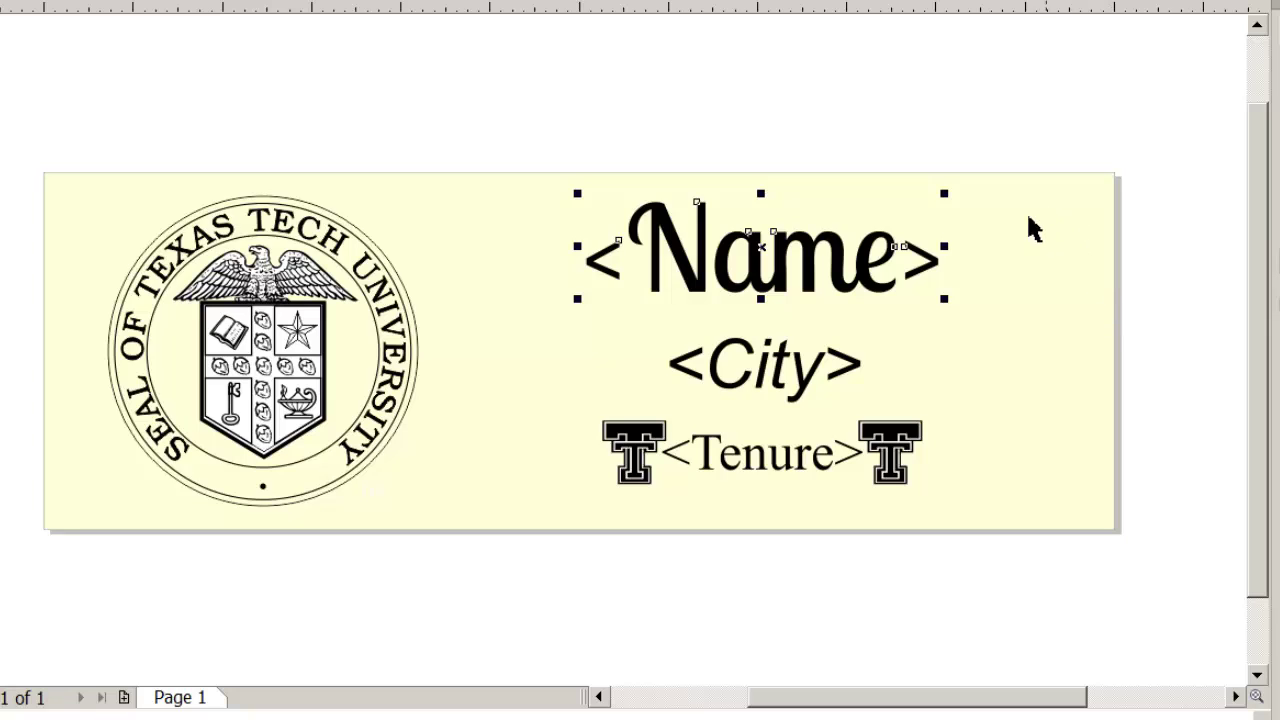
Deselect the badge text and run the print merge to a new document
{"action": "left_click", "coordinate": [411, 78]}
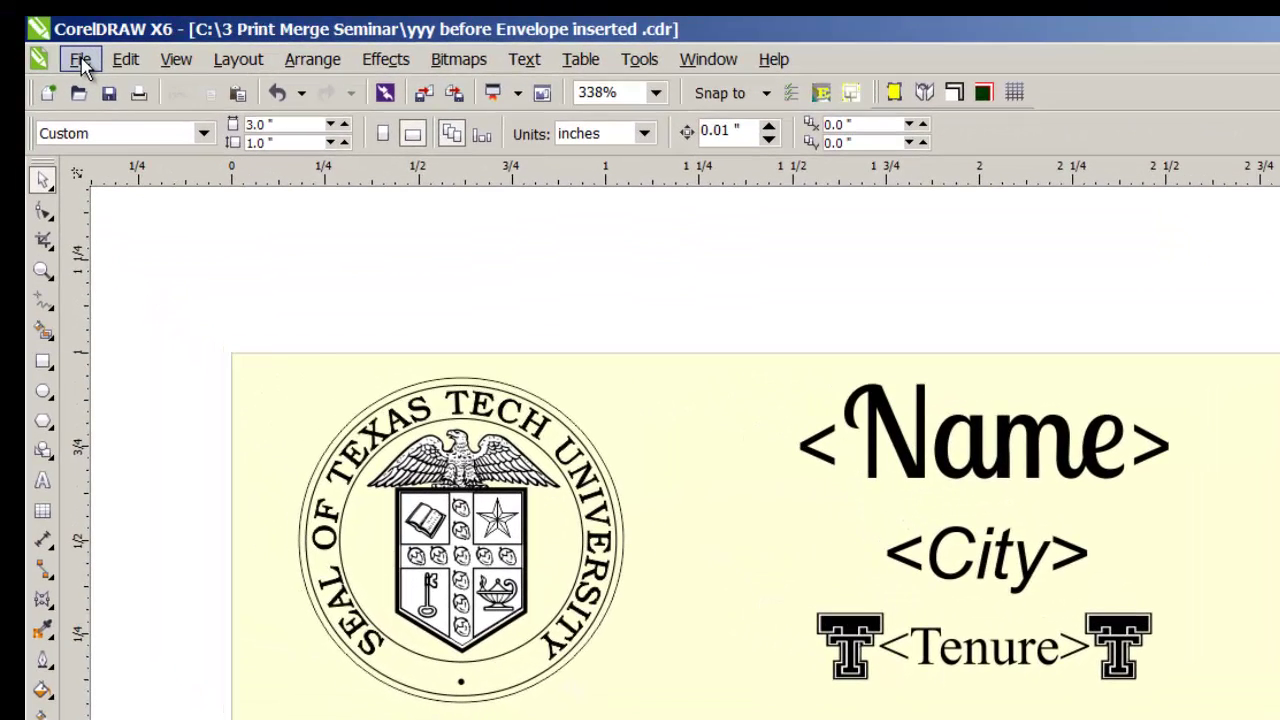
{"action": "left_click", "coordinate": [49, 34]}
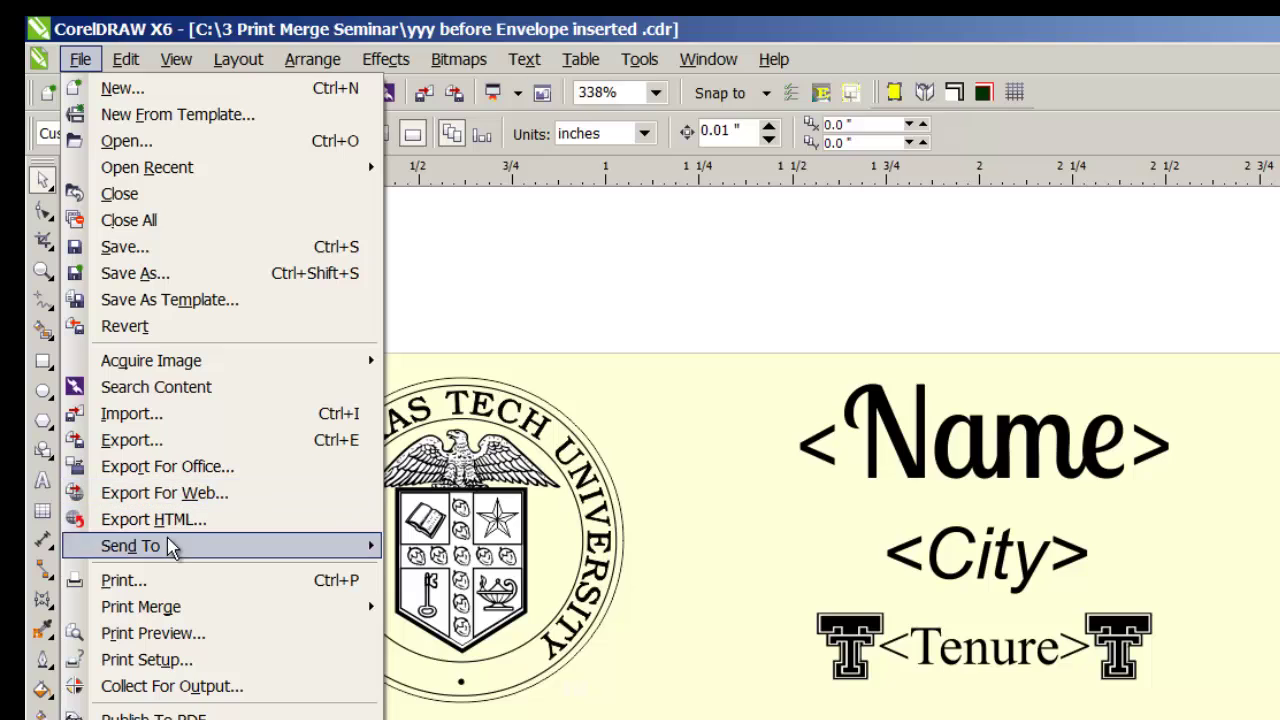
{"action": "mouse_move", "coordinate": [166, 608]}
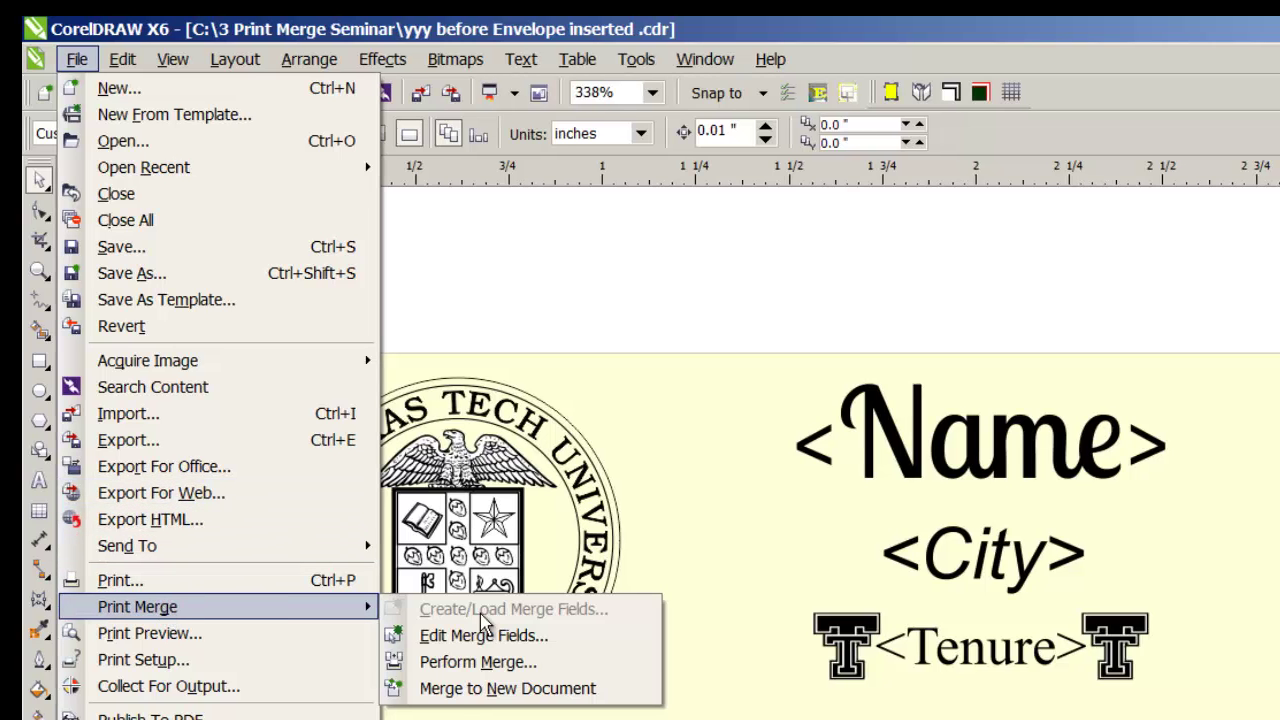
{"action": "left_click", "coordinate": [455, 690]}
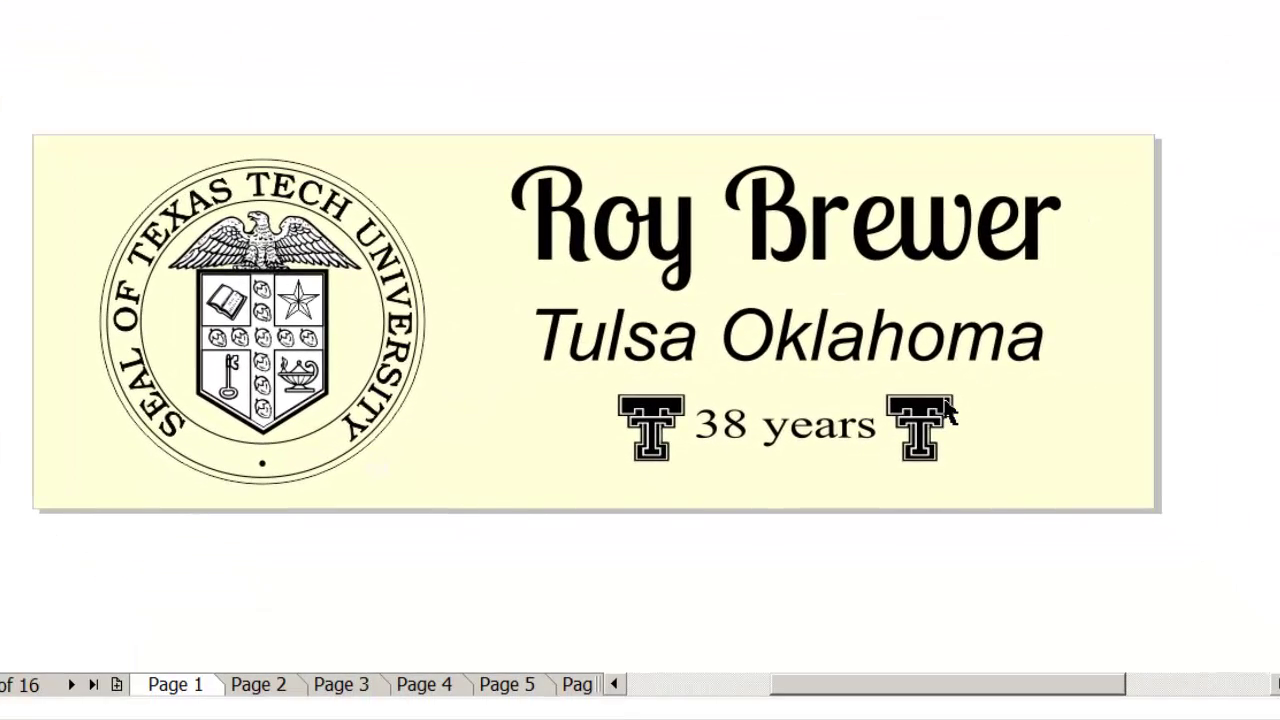
Page through the merged badges up to page 8, examining how the name, city and tenure text fit their envelopes
{"action": "key", "text": "Page_Down"}
{"action": "key", "text": "Page_Down"}
{"action": "key", "text": "Page_Down"}
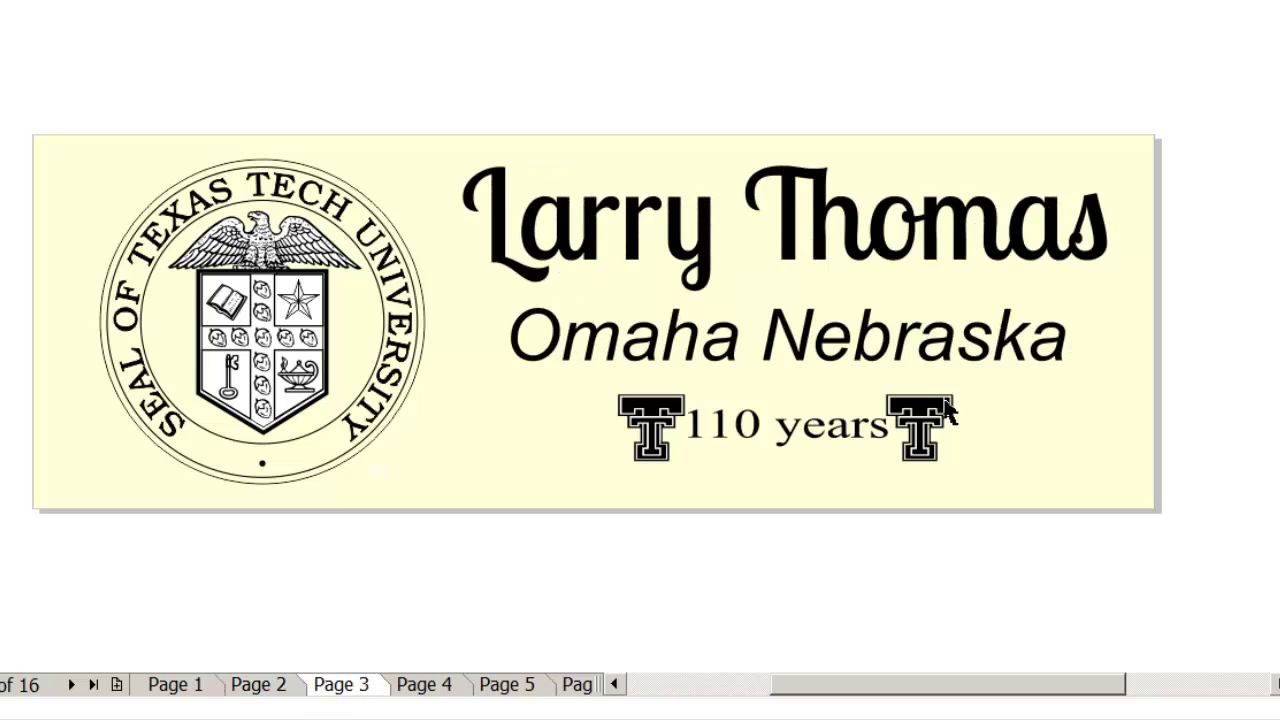
{"action": "key", "text": "Page_Down"}
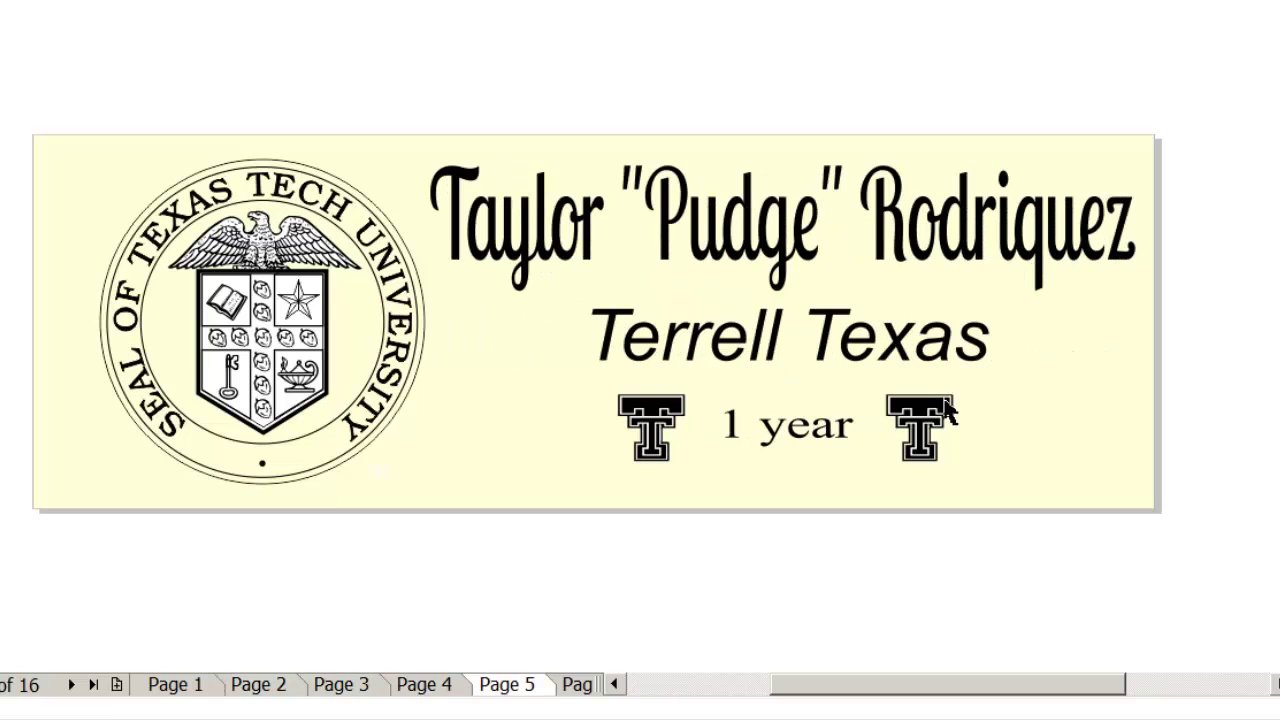
{"action": "key", "text": "Page_Down"}
{"action": "key", "text": "Page_Down"}
{"action": "key", "text": "Page_Down"}
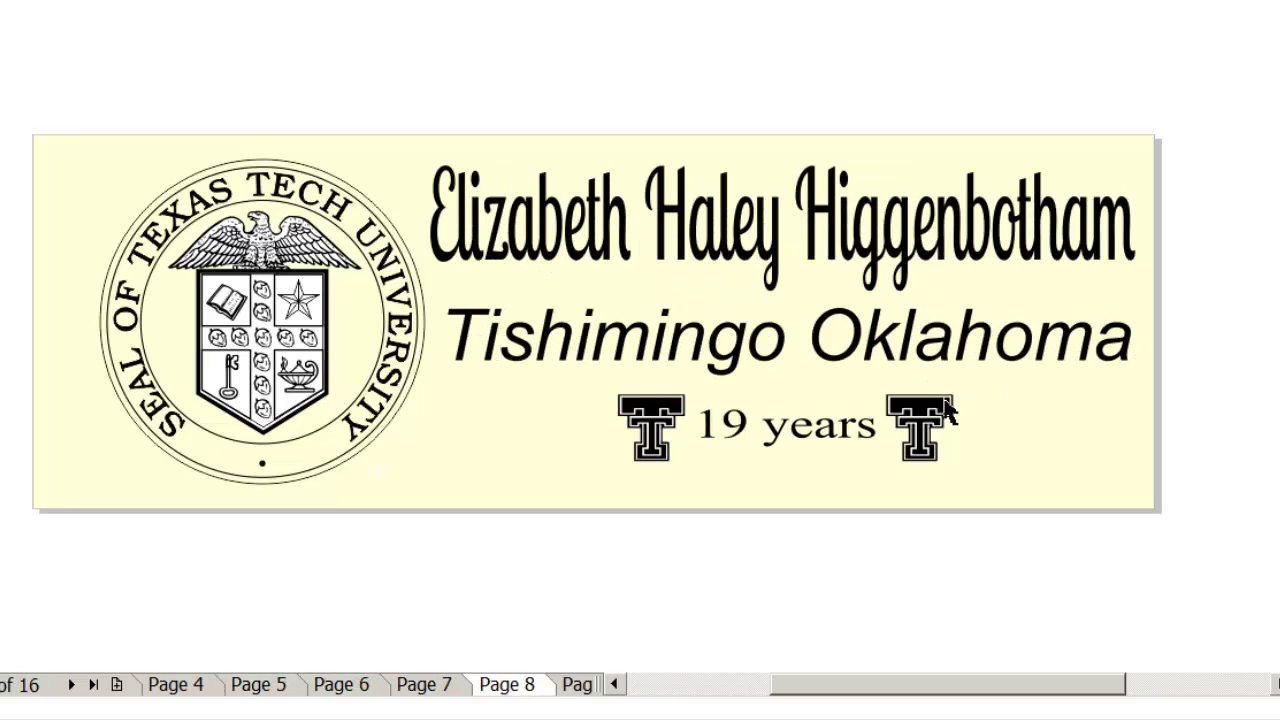